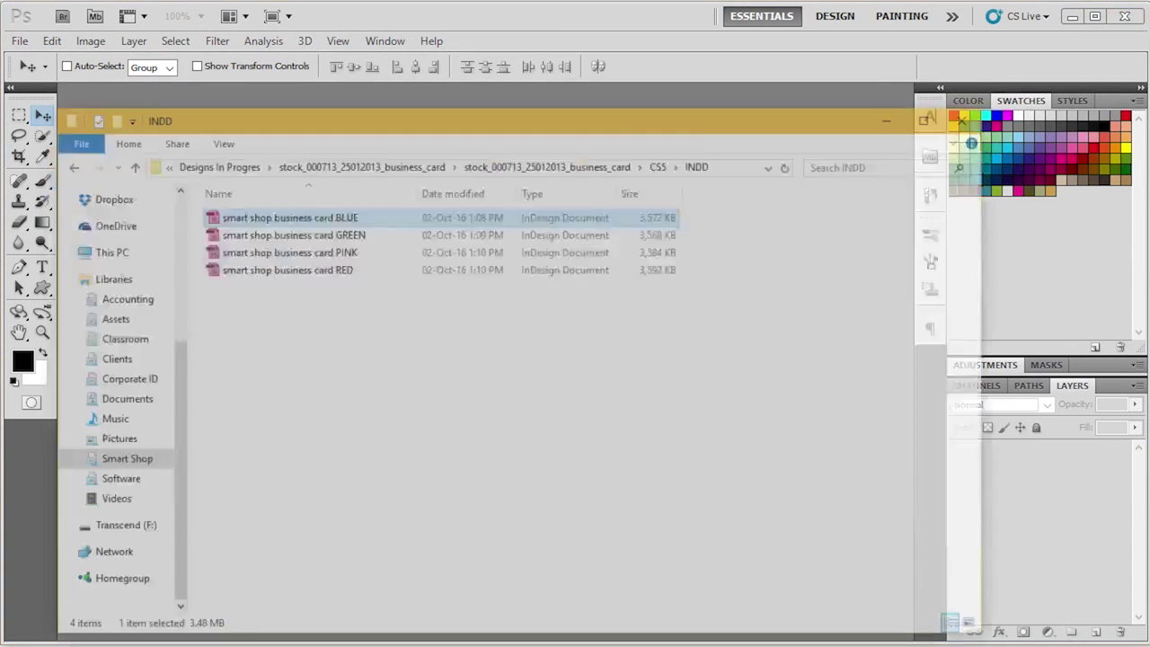
# Bring 'smart shop business card BLUE' from the CS5 PSD folder into Photoshop.
pyautogui.click(627, 114)
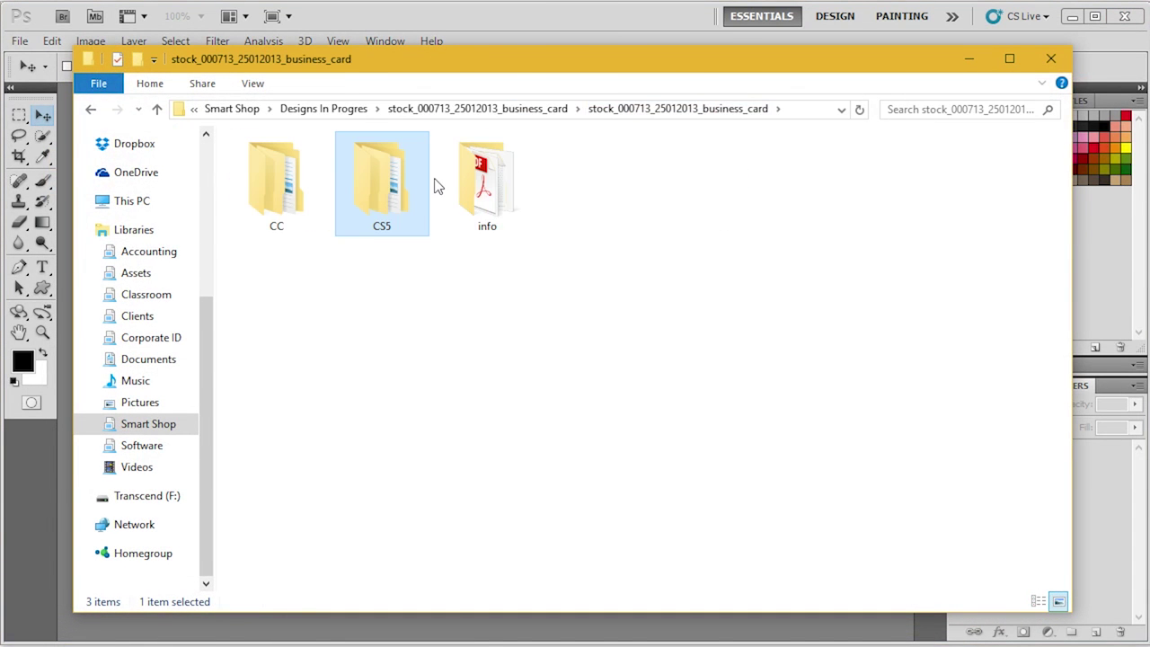
pyautogui.doubleClick(411, 180)
pyautogui.doubleClick(318, 260)
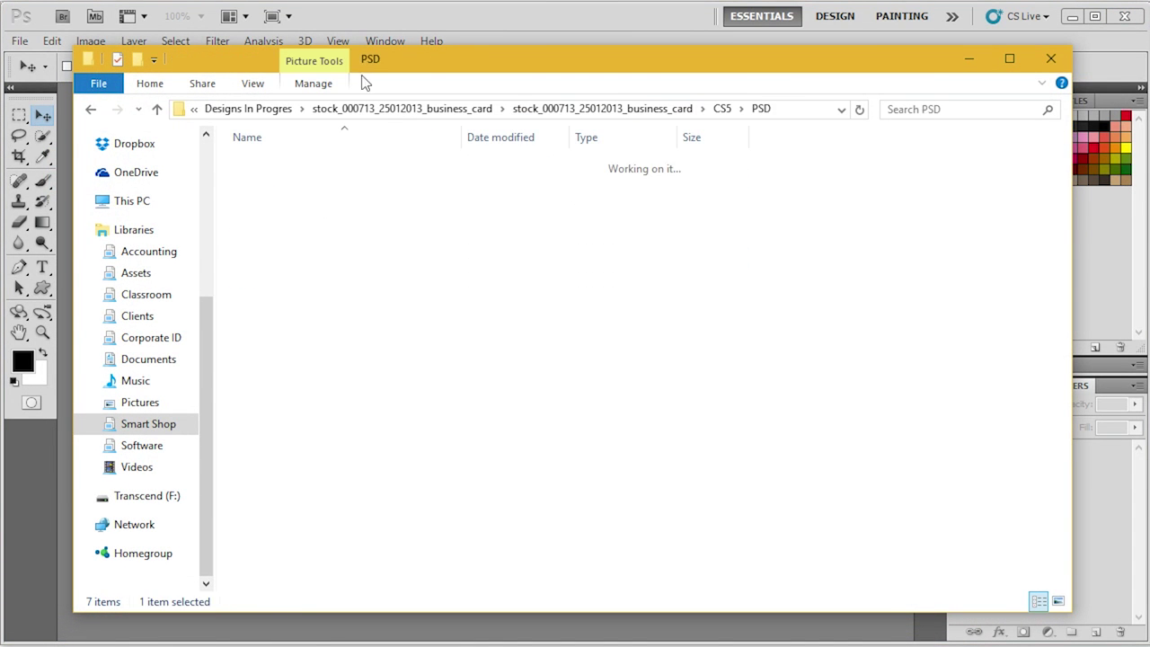
pyautogui.moveTo(364, 77); pyautogui.dragTo(621, 100)
pyautogui.moveTo(608, 186); pyautogui.dragTo(202, 203)
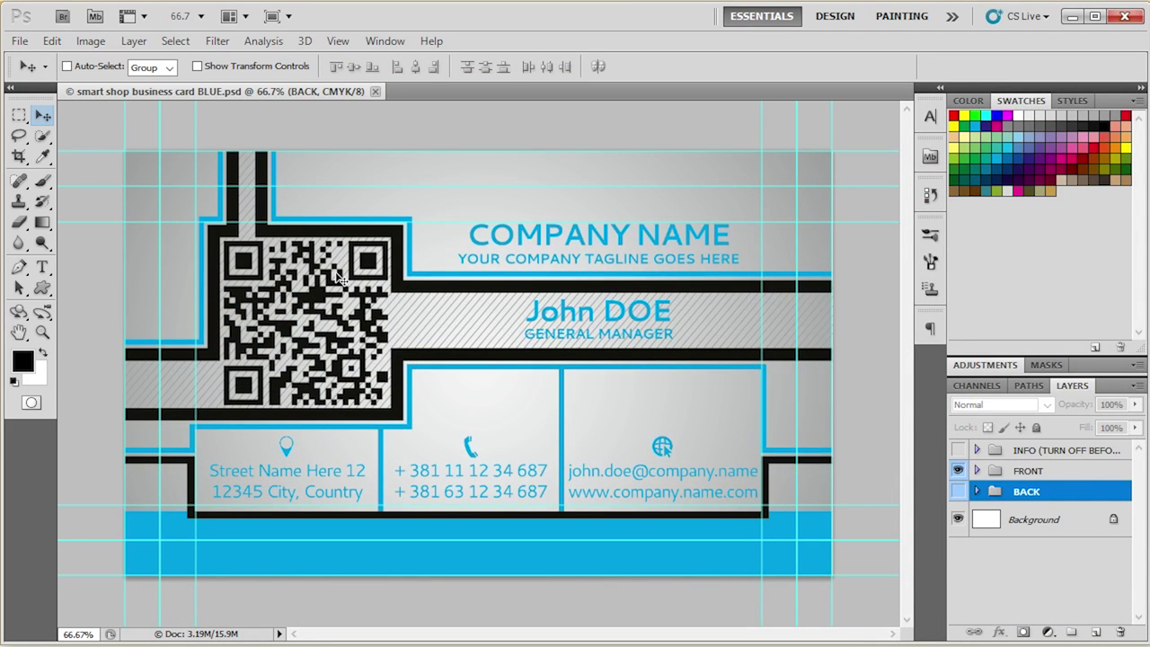
# Show the INFO print sheet and hide the FRONT design to review the info table.
pyautogui.click(998, 449)
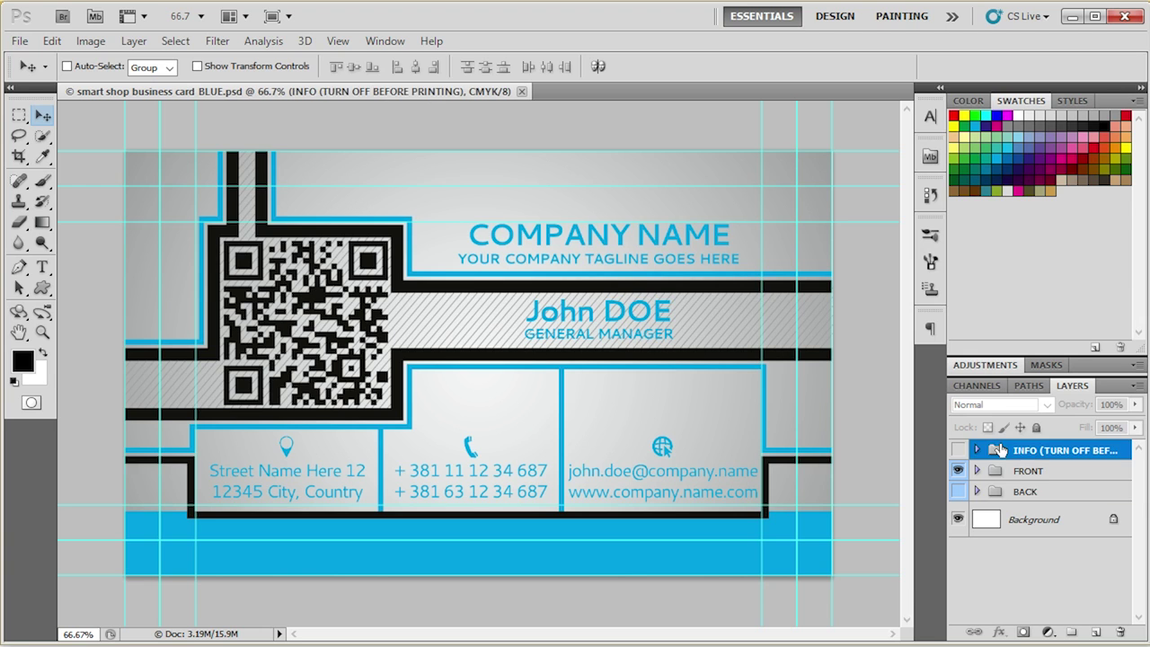
pyautogui.click(1022, 491)
pyautogui.click(1025, 447)
pyautogui.click(958, 449)
pyautogui.click(958, 470)
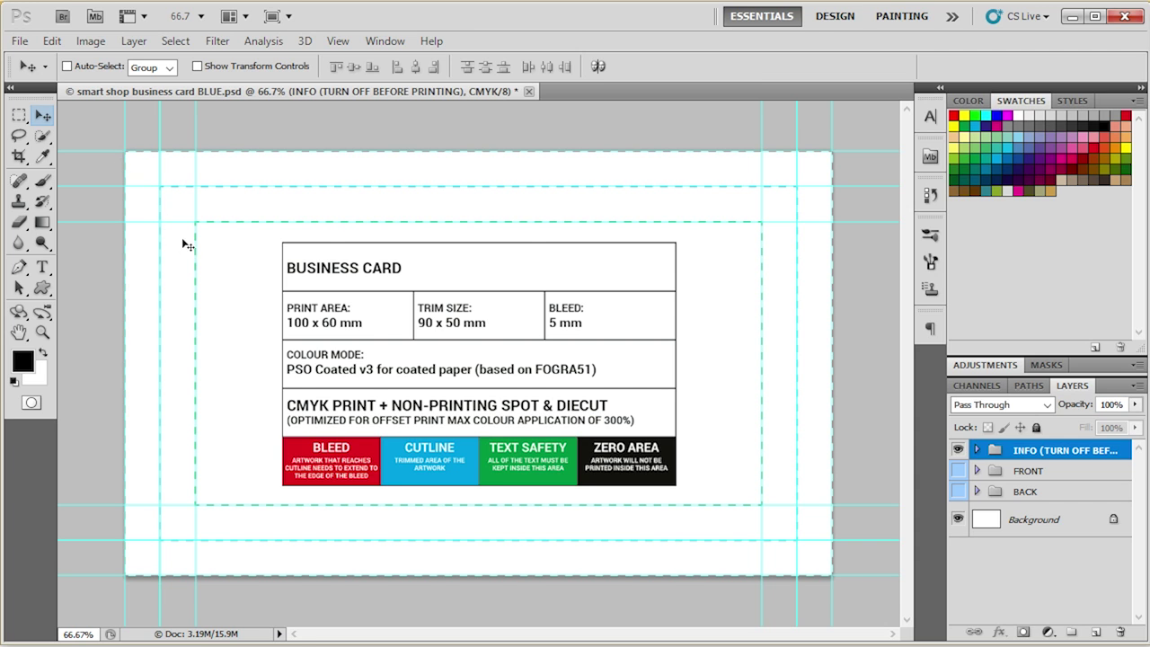
# Hide INFO again, show FRONT, and select the FRONT group.
pyautogui.click(957, 448)
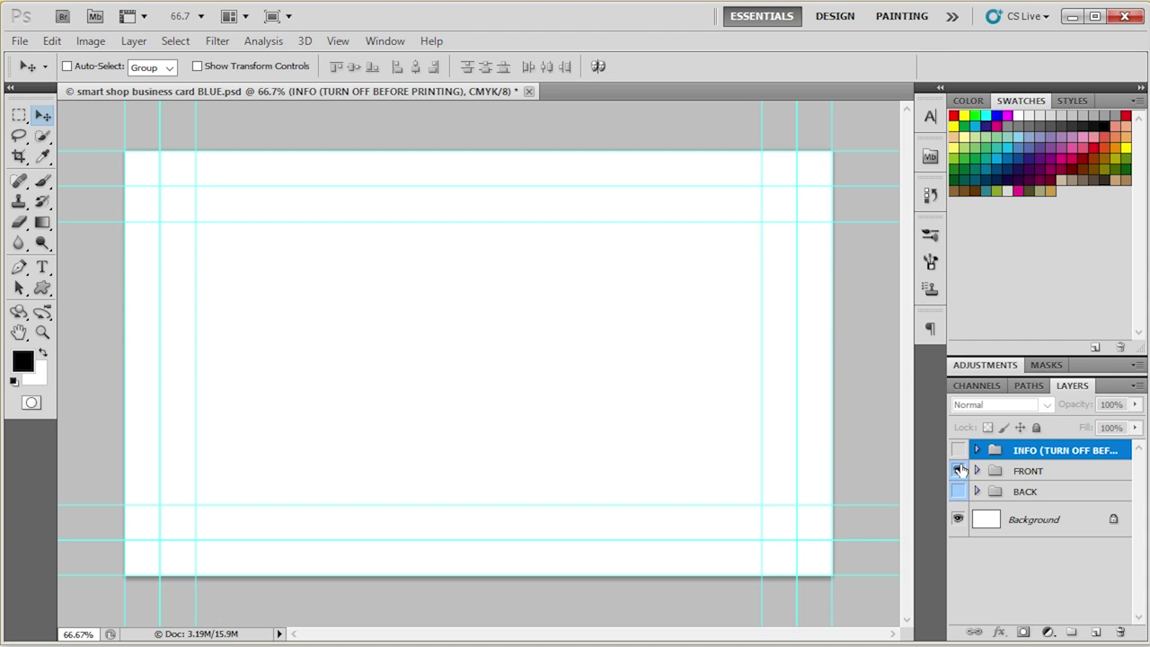
pyautogui.click(958, 470)
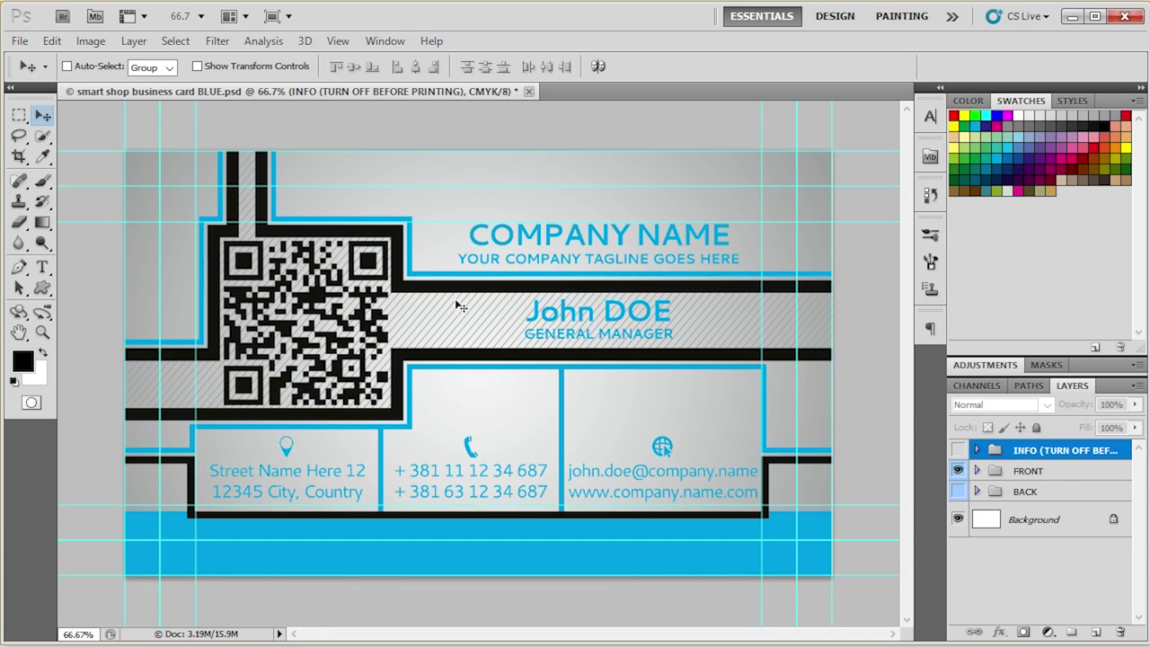
pyautogui.click(1059, 475)
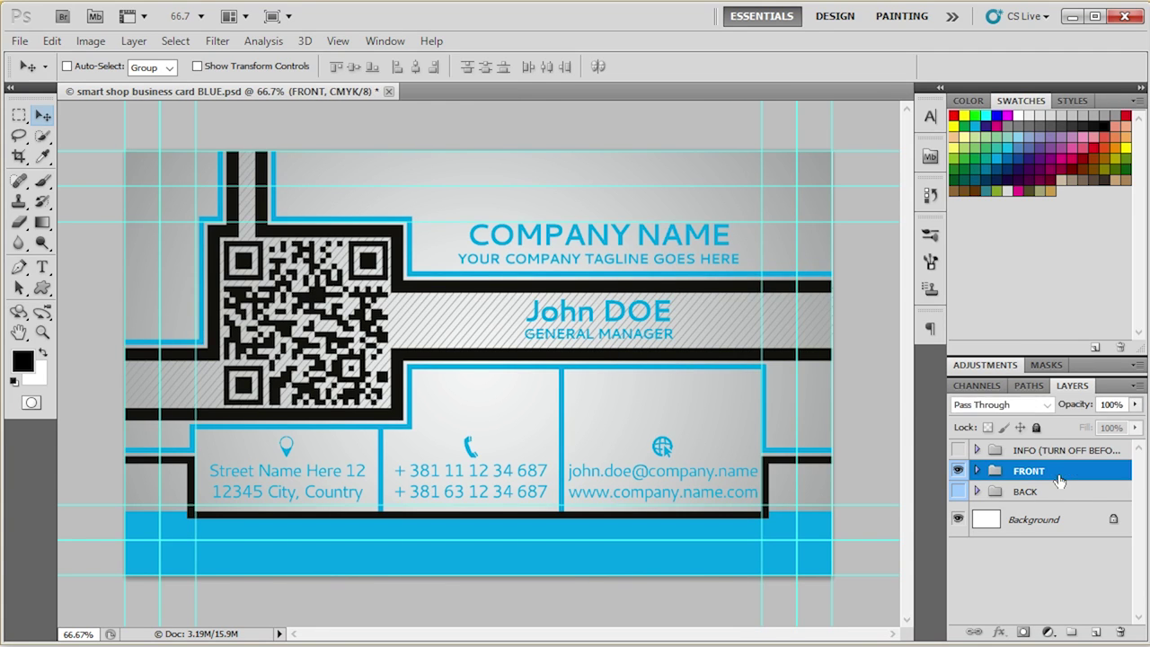
pyautogui.click(1063, 454)
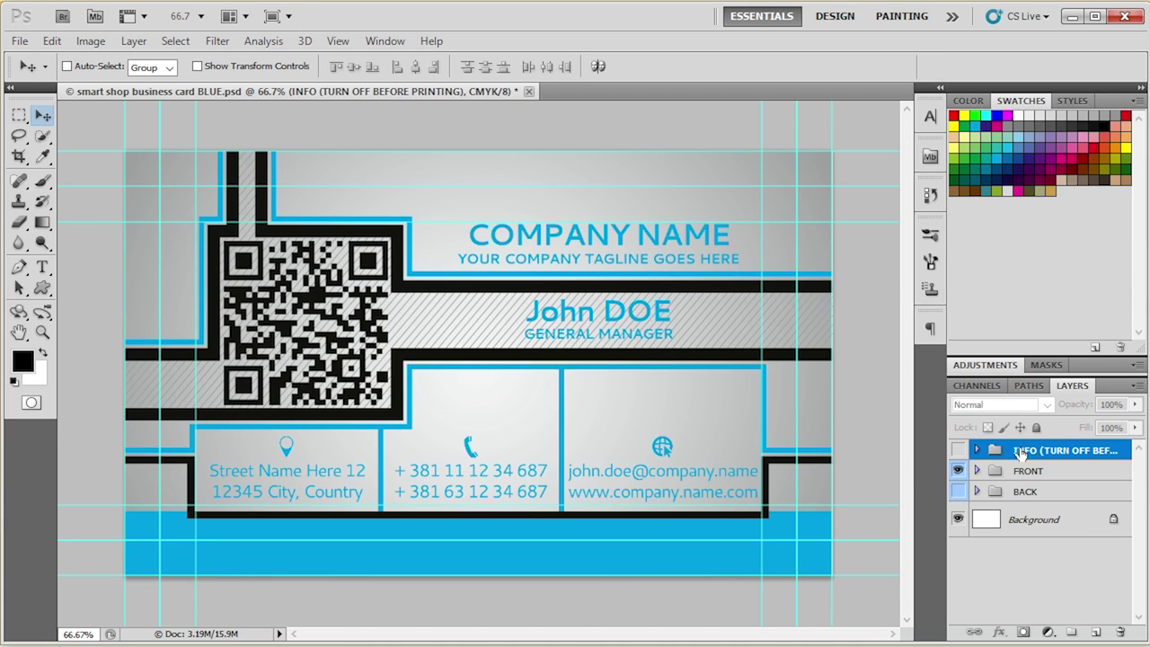
pyautogui.click(1016, 471)
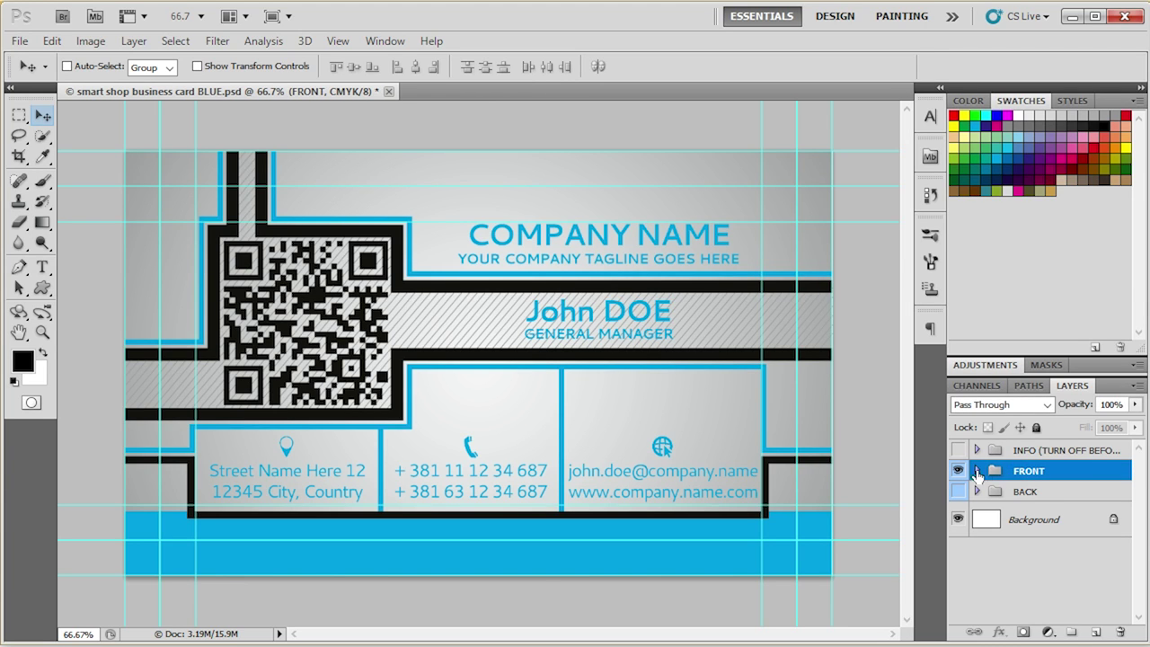
# Expand the FRONT group and its design group in the Layers panel.
pyautogui.click(977, 471)
pyautogui.click(992, 512)
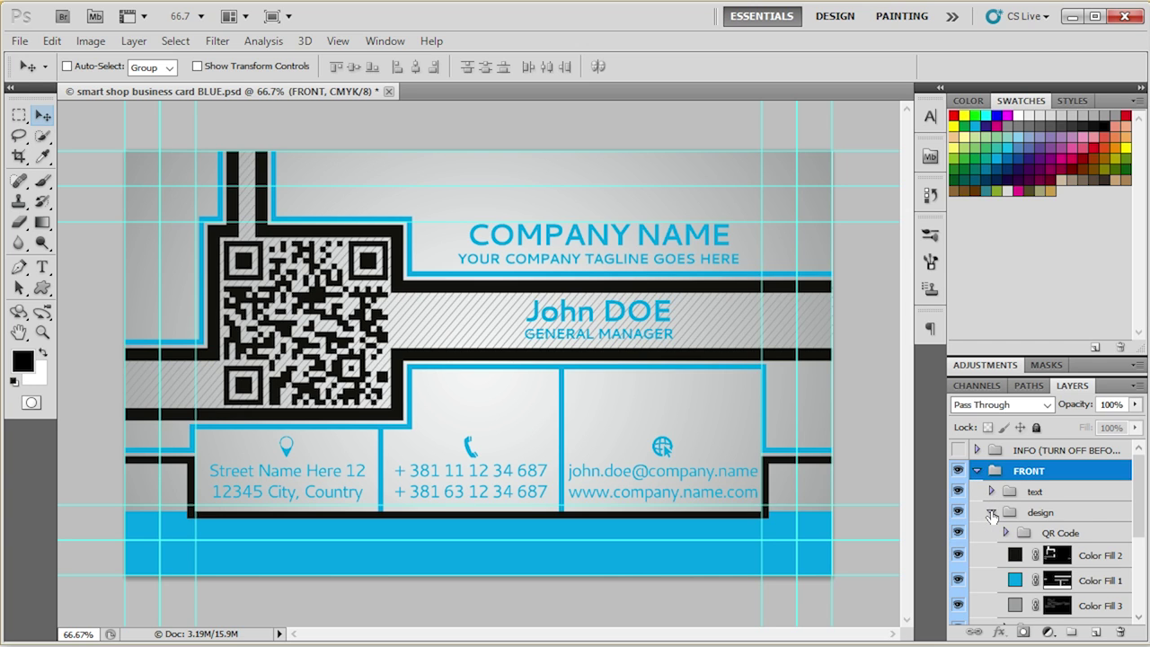
pyautogui.scroll(-2, 988, 532)
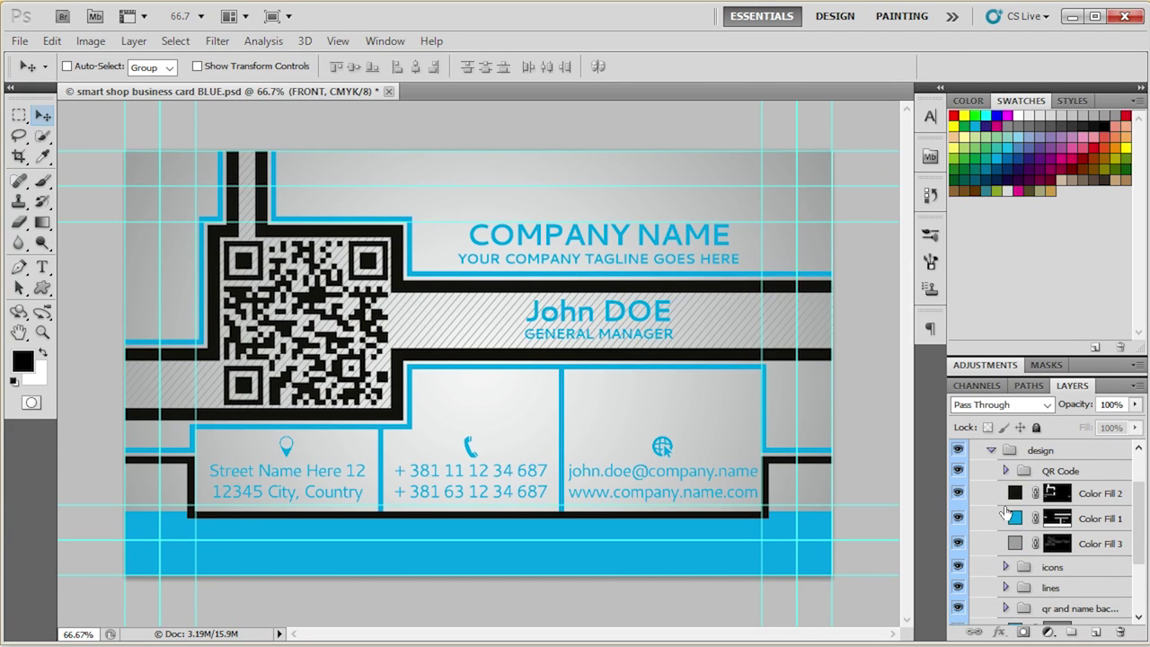
pyautogui.scroll(-1, 989, 538)
pyautogui.scroll(1, 991, 547)
pyautogui.scroll(1, 992, 547)
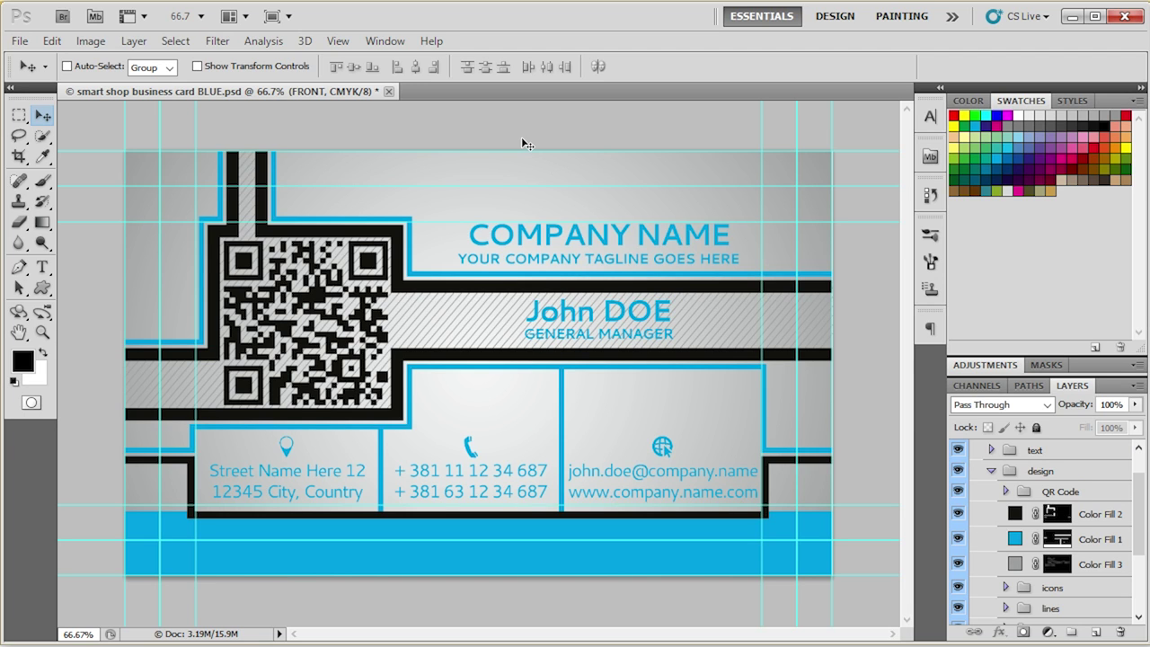
pyautogui.scroll(-2, 1027, 534)
pyautogui.scroll(1, 1028, 534)
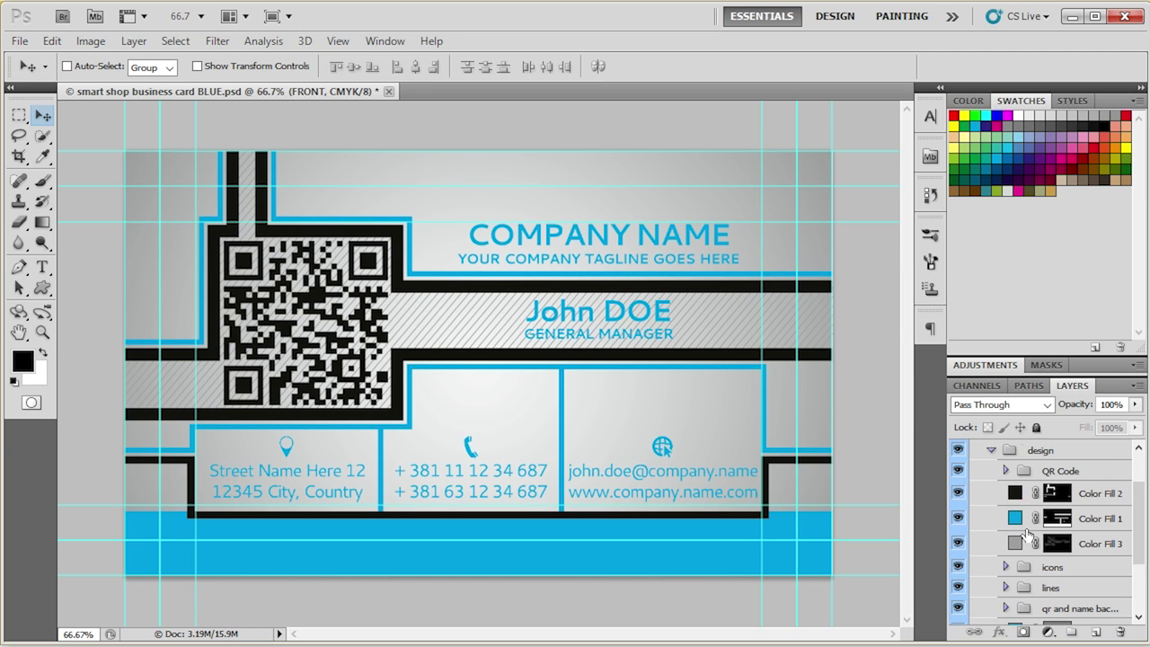
# Look through Color Fill 1, 2 and 3, then open Color Fill 1's colour picker.
pyautogui.click(1014, 495)
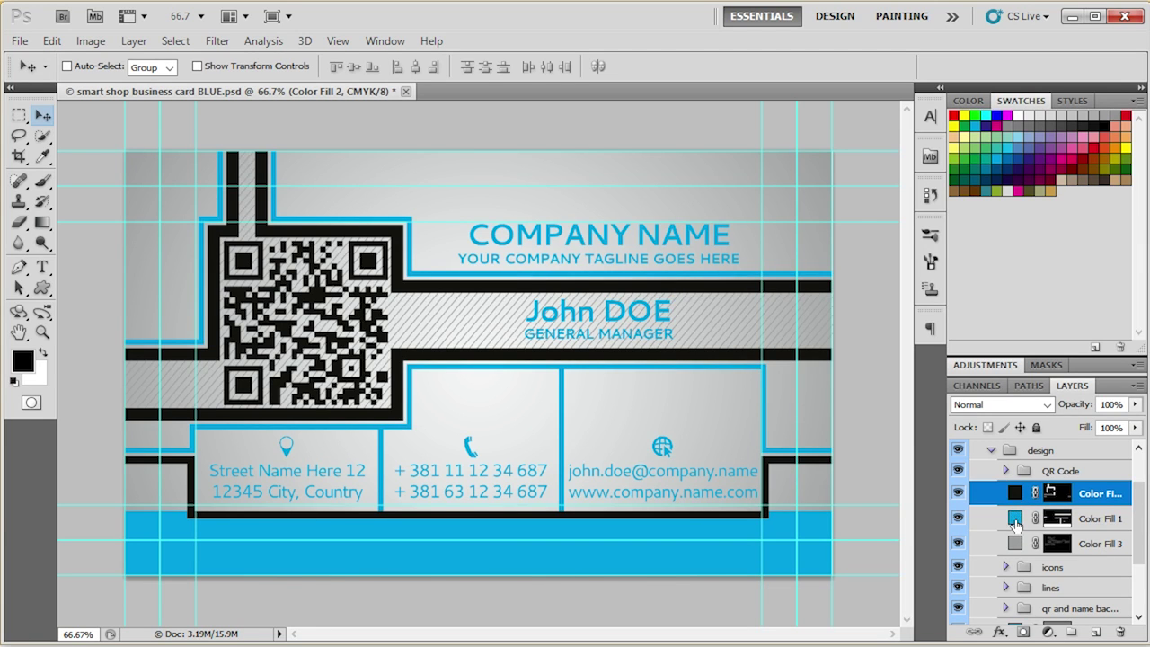
pyautogui.click(1016, 520)
pyautogui.click(1016, 542)
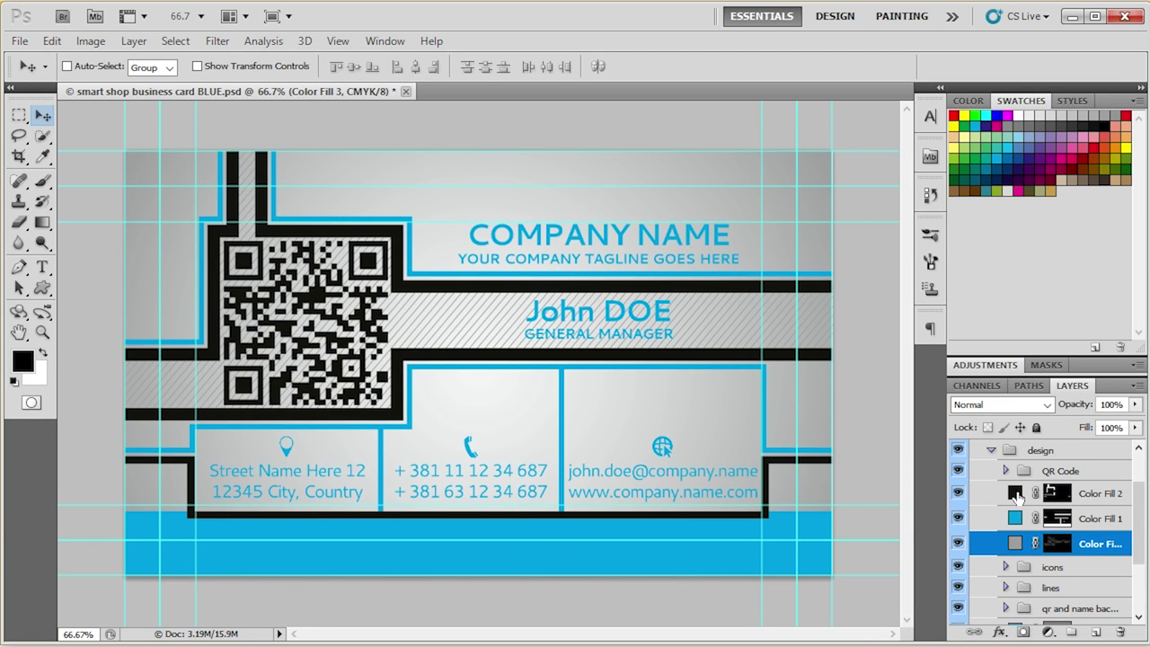
pyautogui.click(1043, 494)
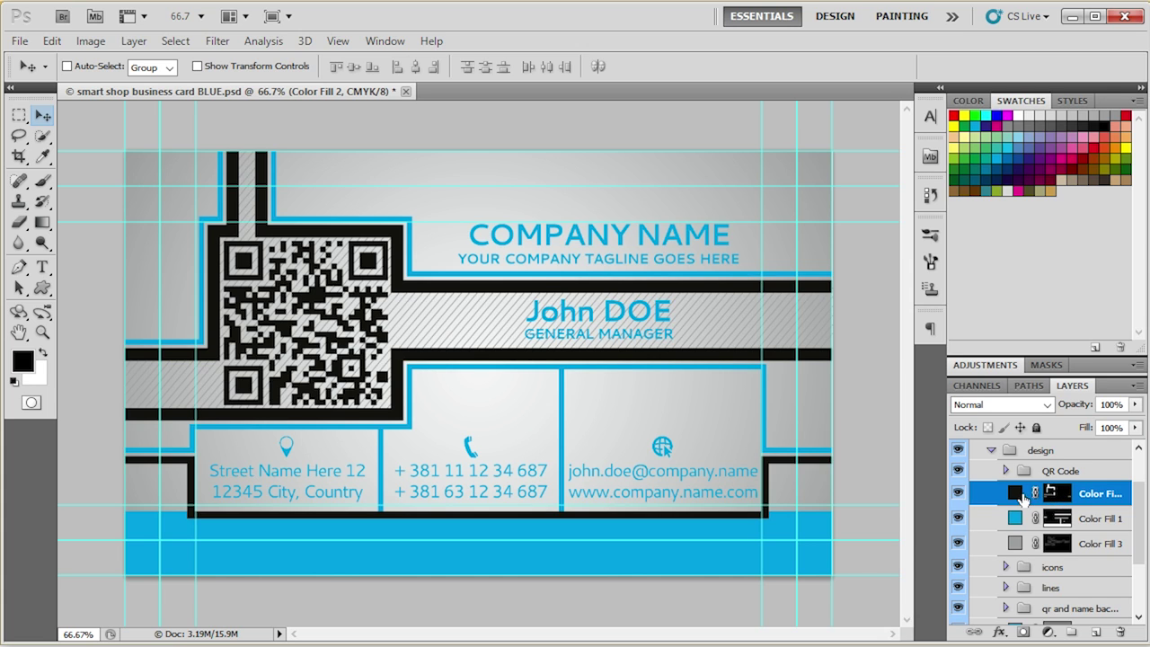
pyautogui.scroll(-2, 1016, 568)
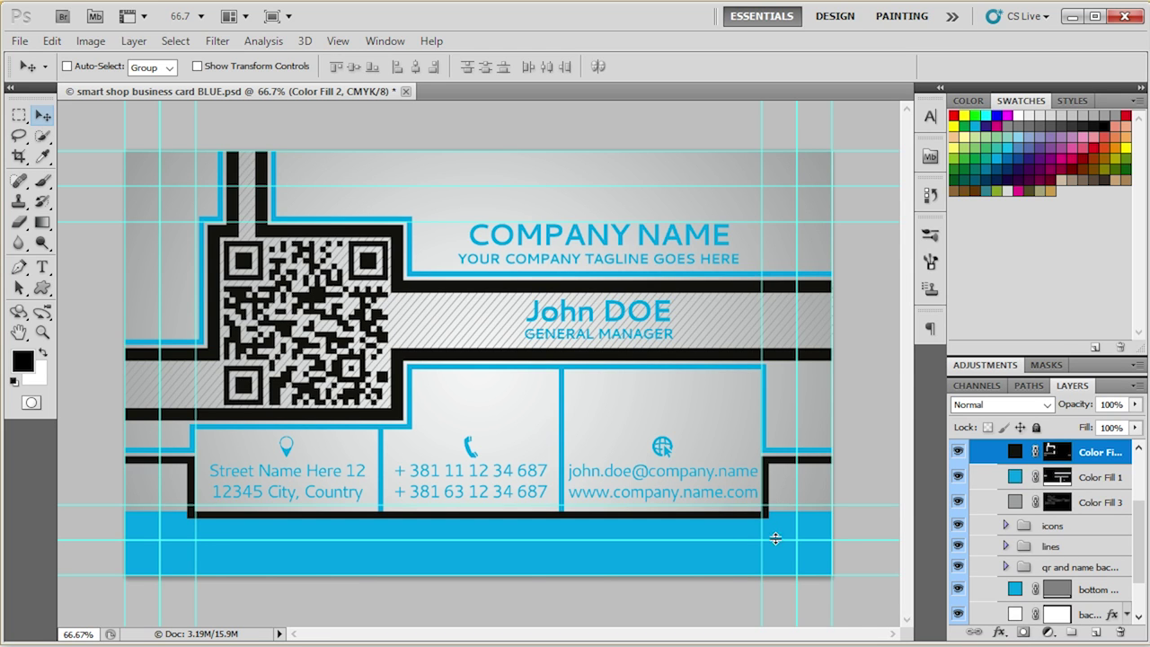
pyautogui.scroll(1, 1005, 531)
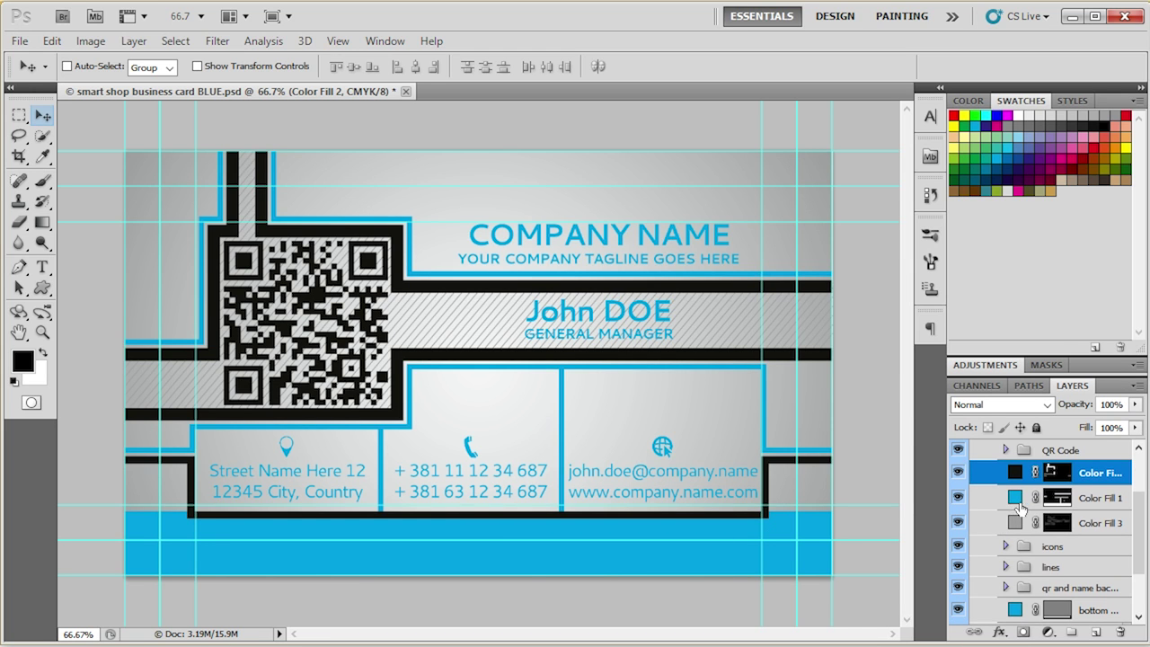
pyautogui.doubleClick(1016, 497)
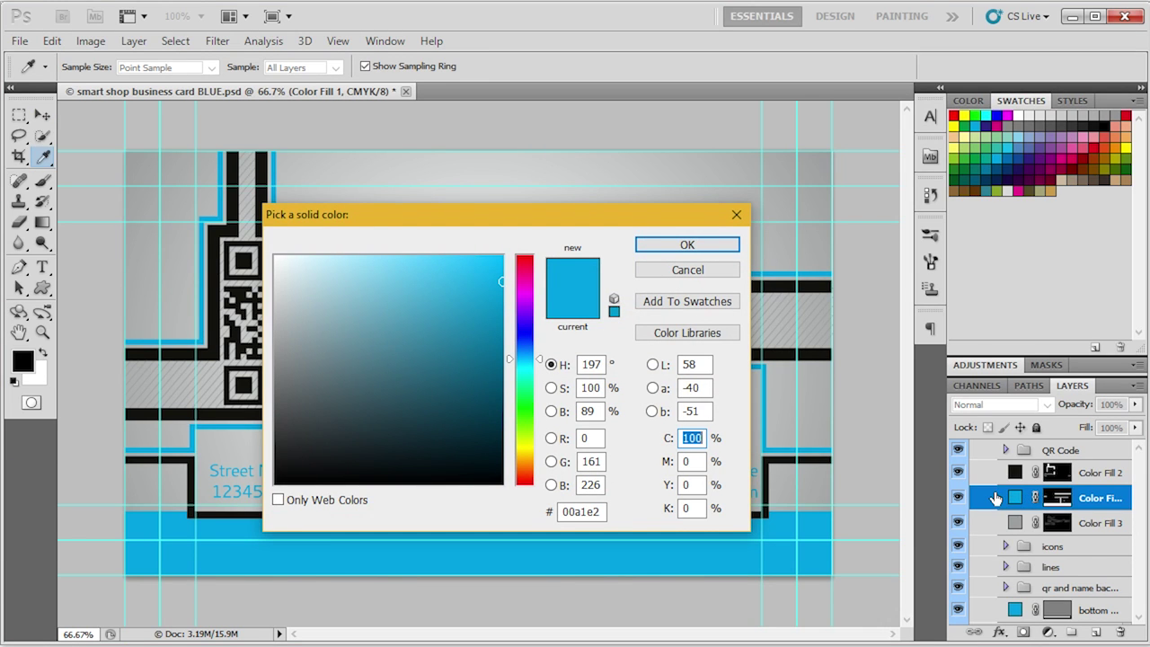
# Set Color Fill 1's accent lines to magenta C0 M100 Y50.
pyautogui.write('0')
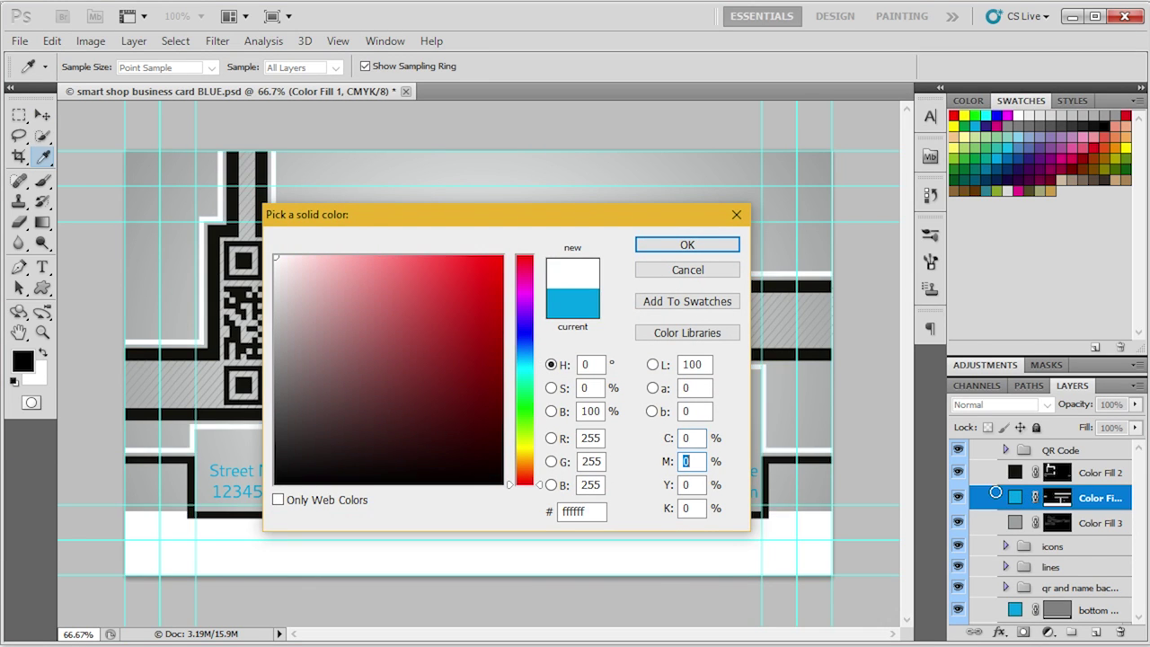
pyautogui.write('10')
pyautogui.press('BackSpace')
pyautogui.write('0')
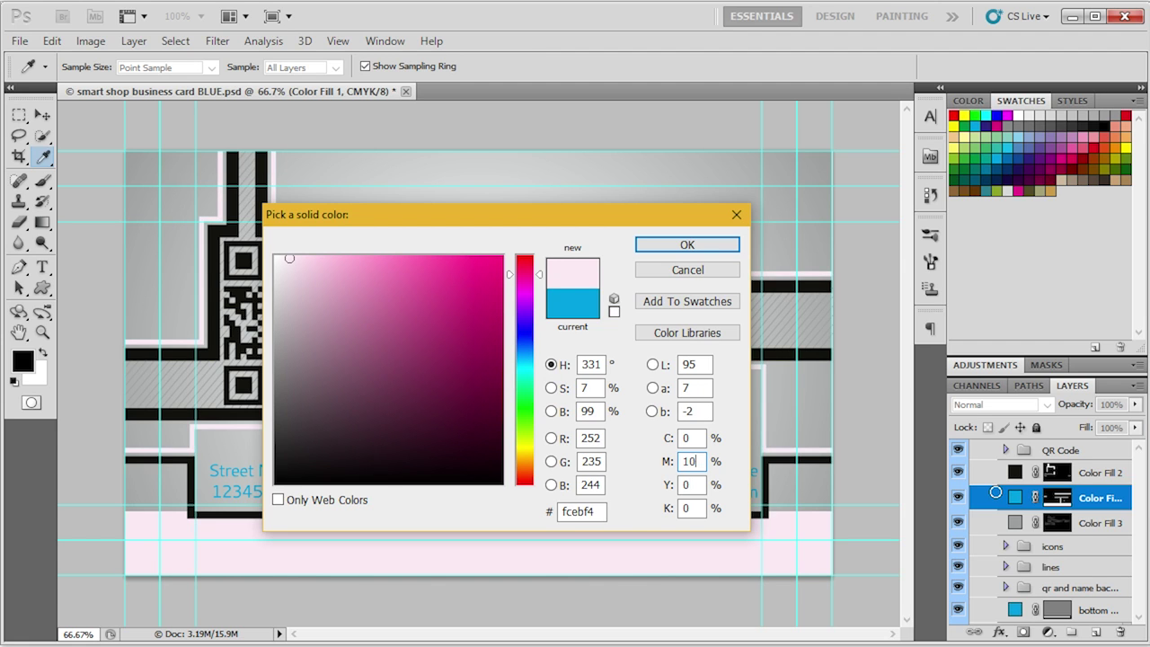
pyautogui.write('50')
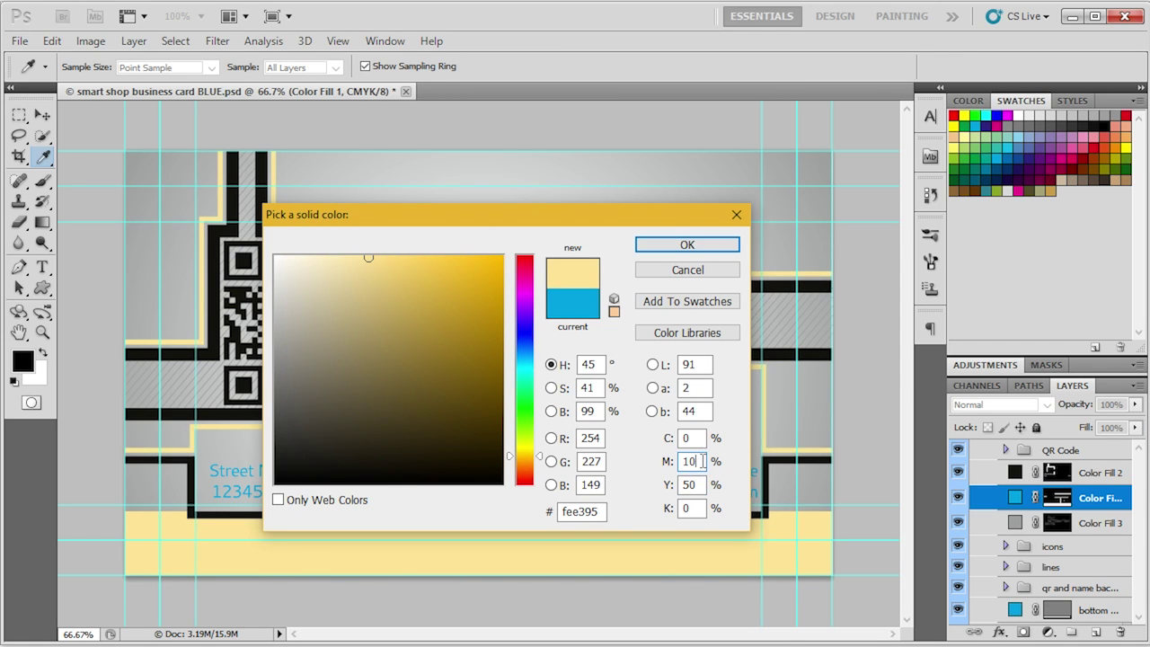
pyautogui.write('0')
pyautogui.press('Return')
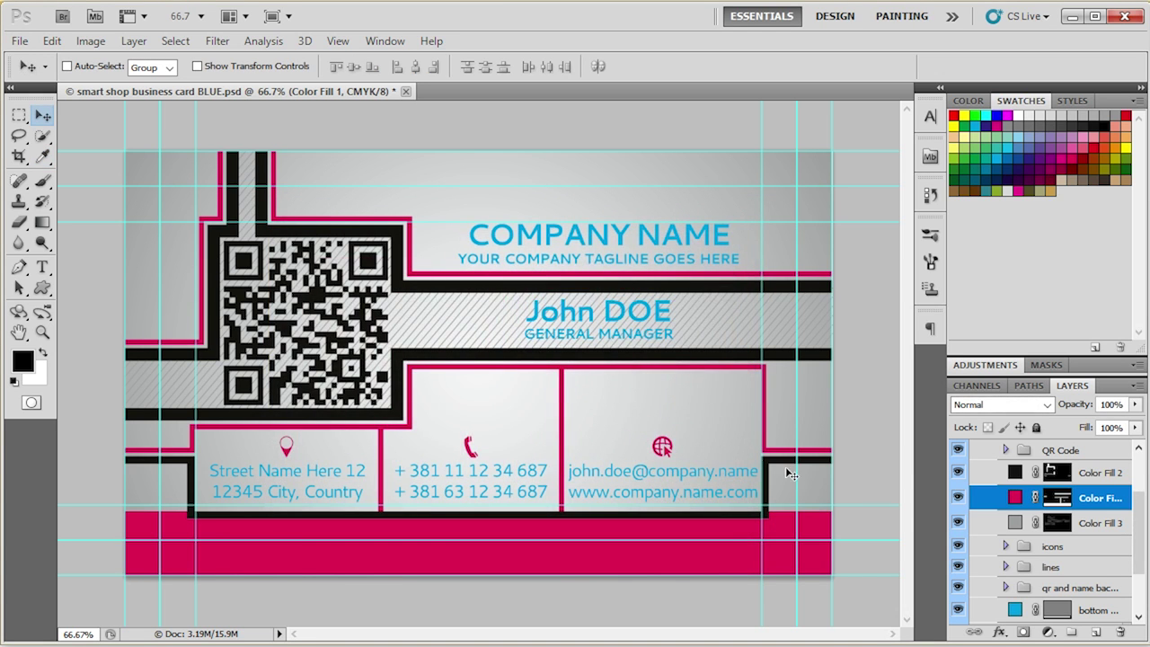
# Recolour the bottom color bar layer to magenta C0 M100 Y50.
pyautogui.scroll(-3, 1043, 530)
pyautogui.click(1014, 533)
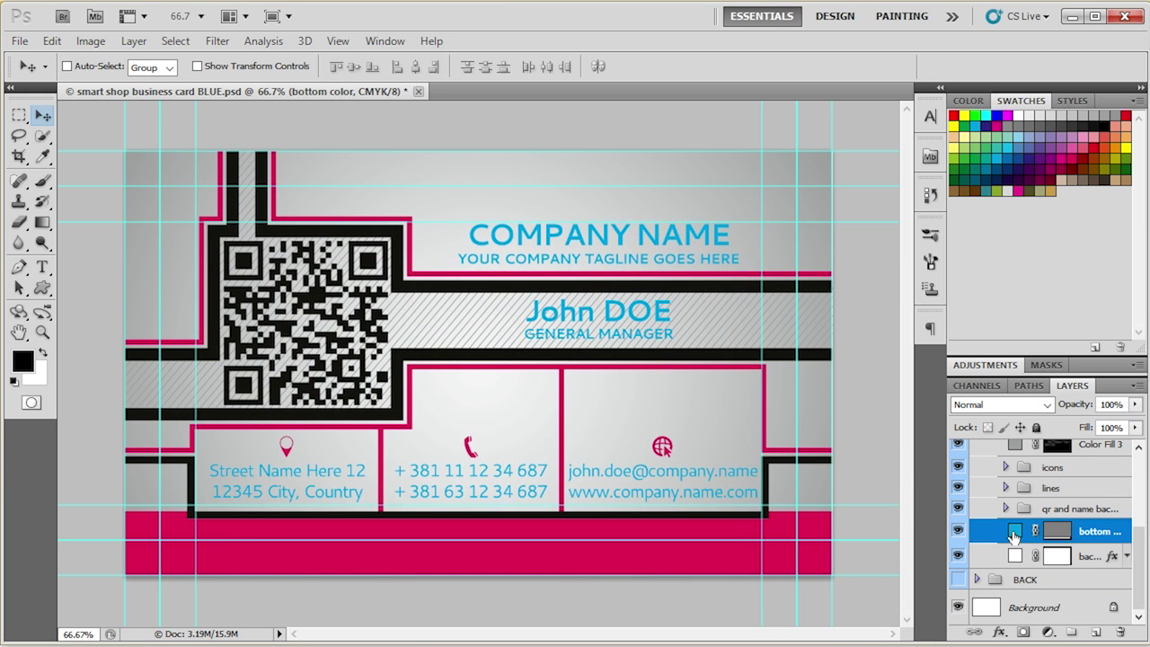
pyautogui.doubleClick(1014, 534)
pyautogui.write('00')
pyautogui.press('Tab')
pyautogui.write('100')
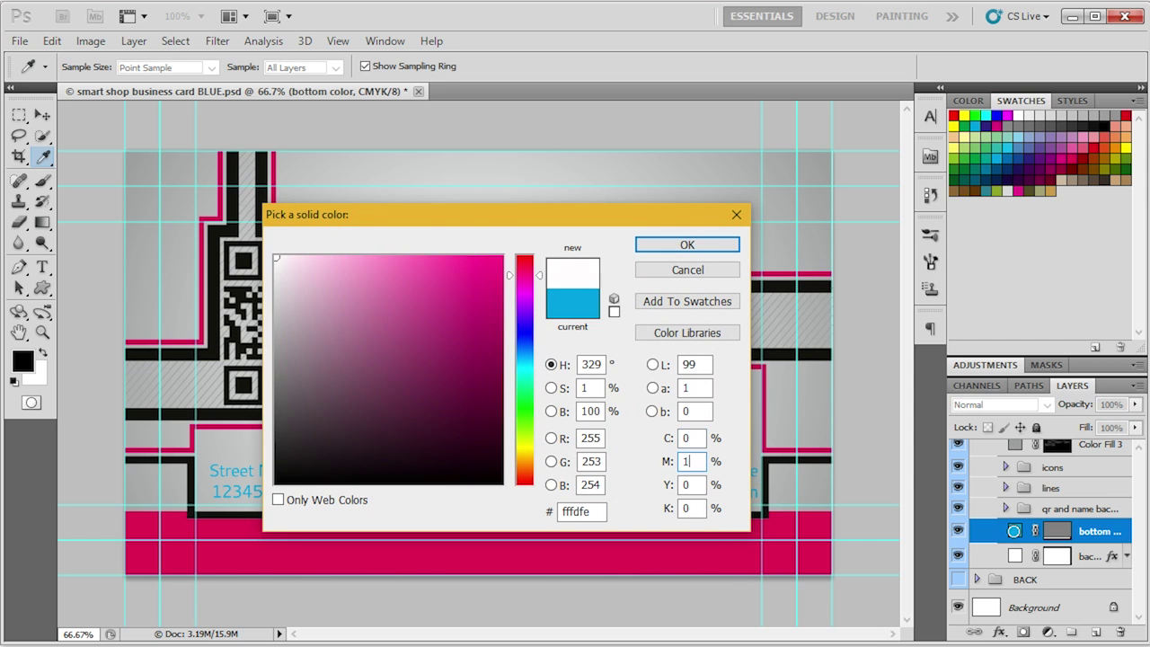
pyautogui.press('Tab')
pyautogui.write('50')
pyautogui.press('Return')
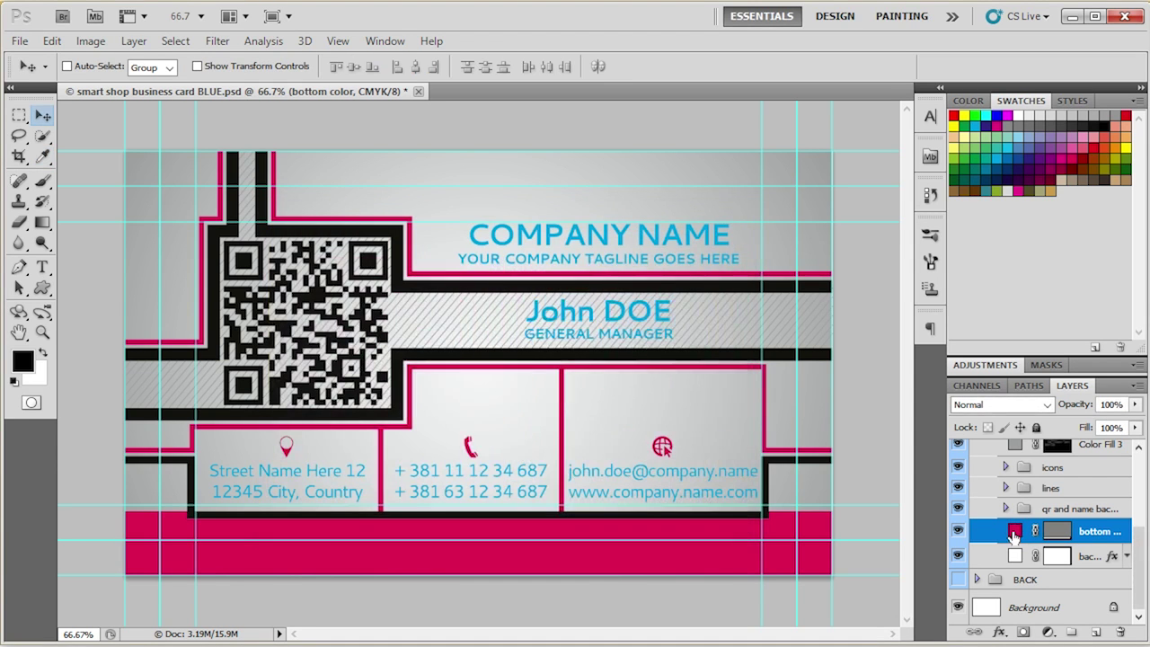
pyautogui.scroll(3, 1056, 508)
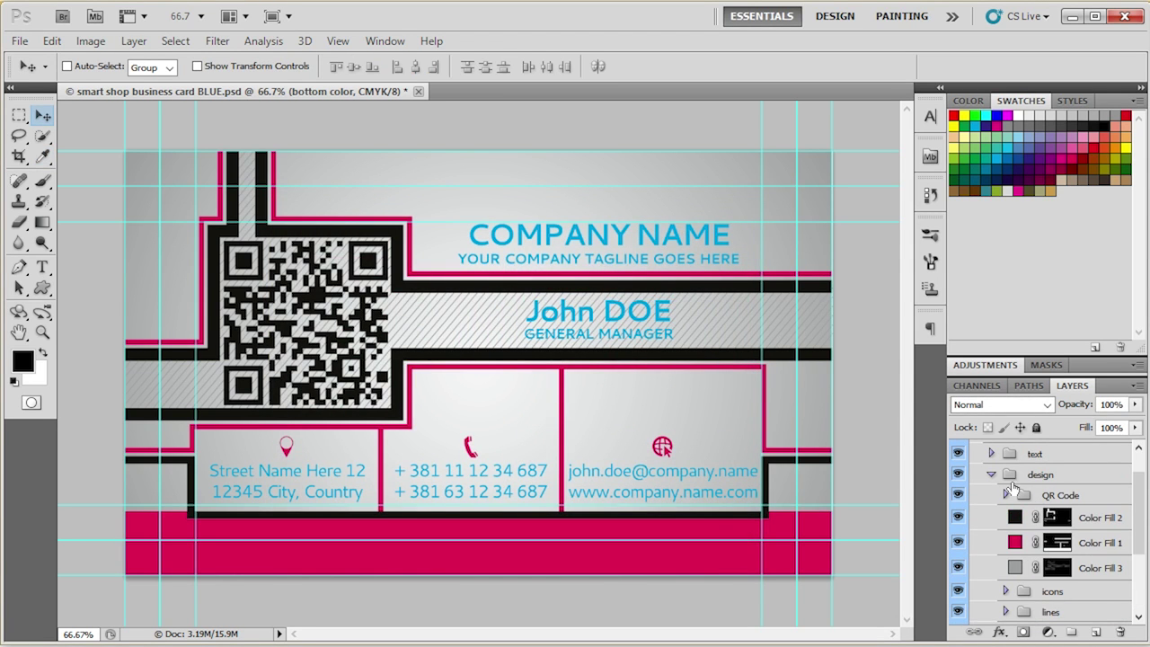
# Inspect the text group, then hide Color Fill 2, 1 and 3 along the eye column.
pyautogui.click(992, 453)
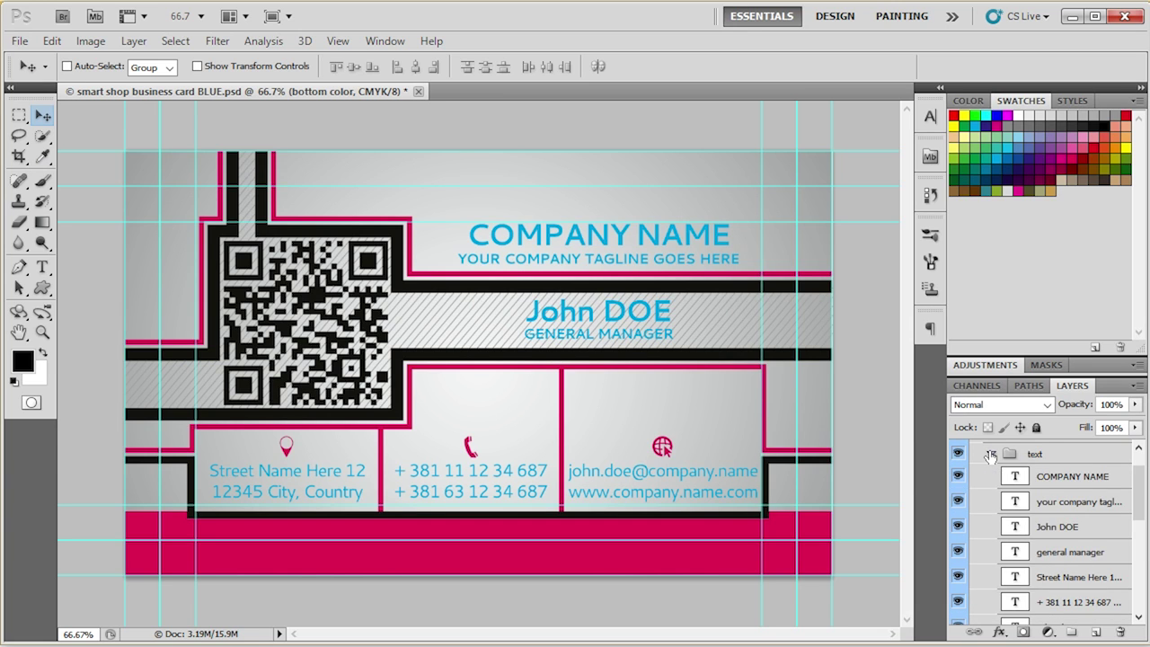
pyautogui.click(991, 454)
pyautogui.scroll(1, 1025, 488)
pyautogui.click(1034, 496)
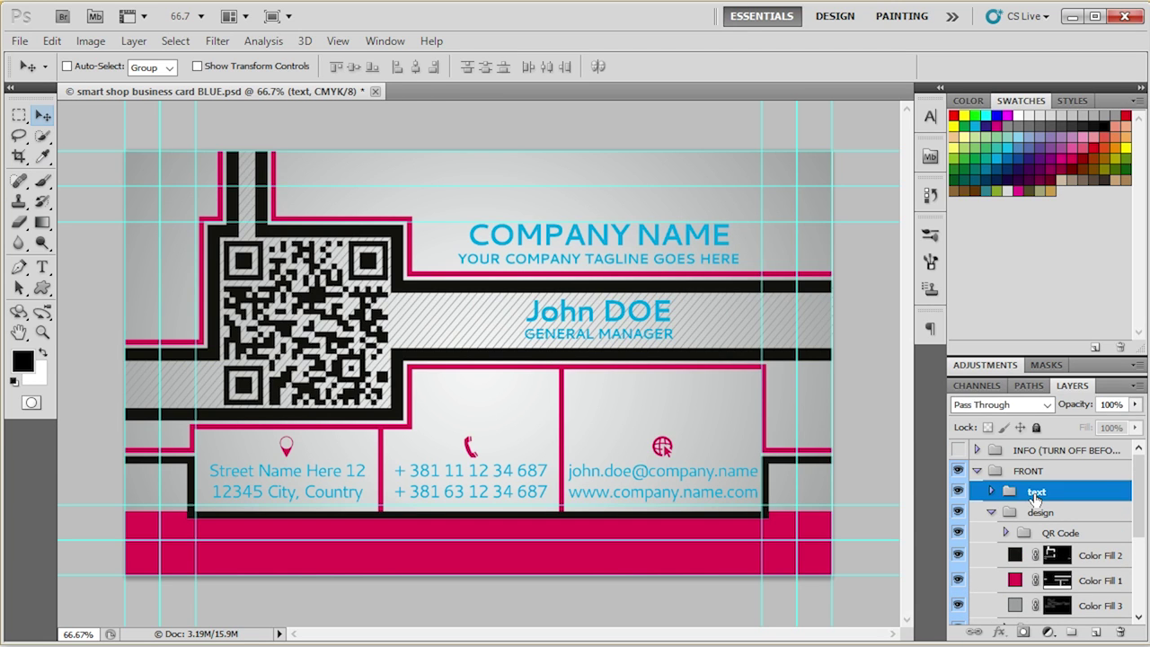
pyautogui.click(991, 492)
pyautogui.click(1034, 513)
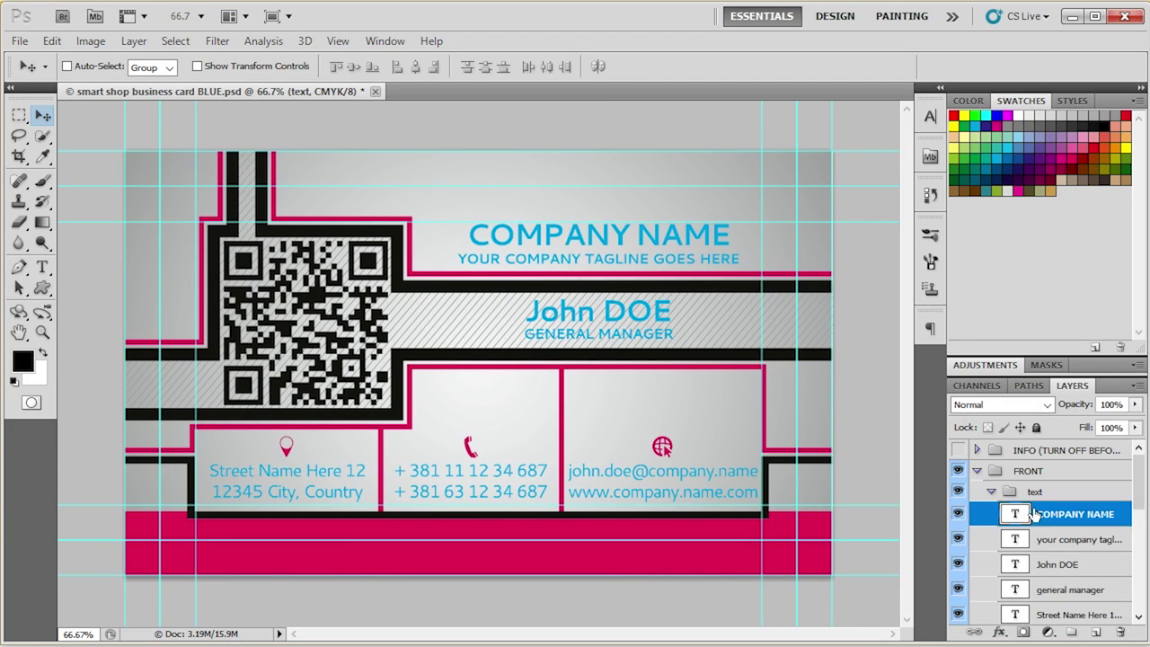
pyautogui.click(994, 493)
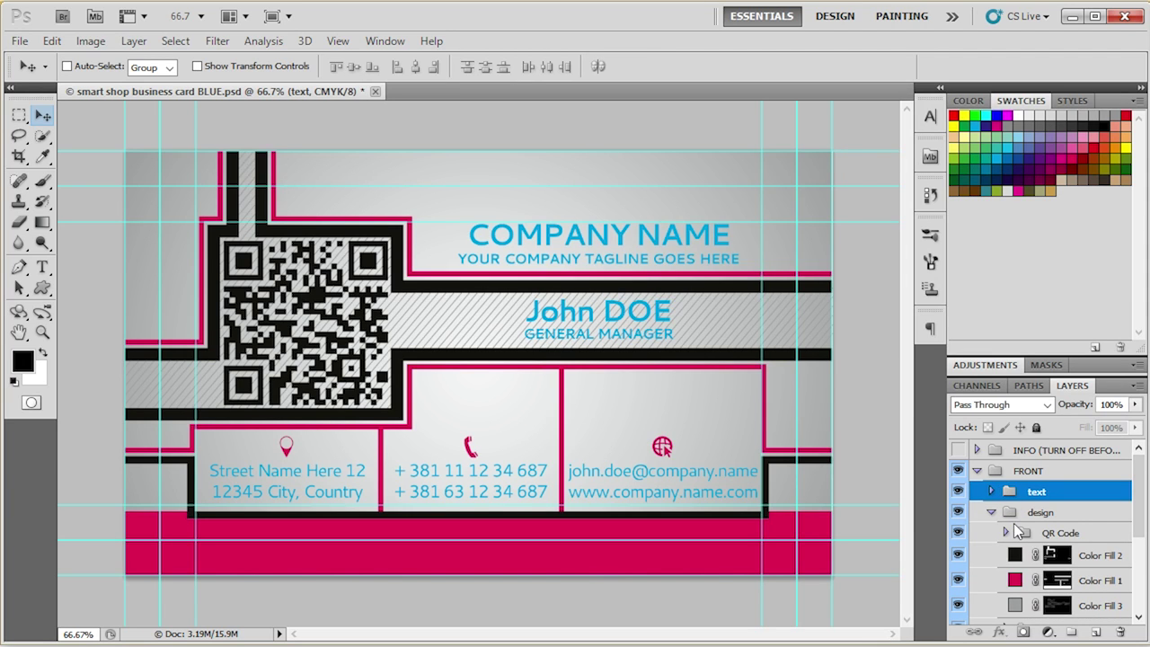
pyautogui.scroll(-1, 1014, 530)
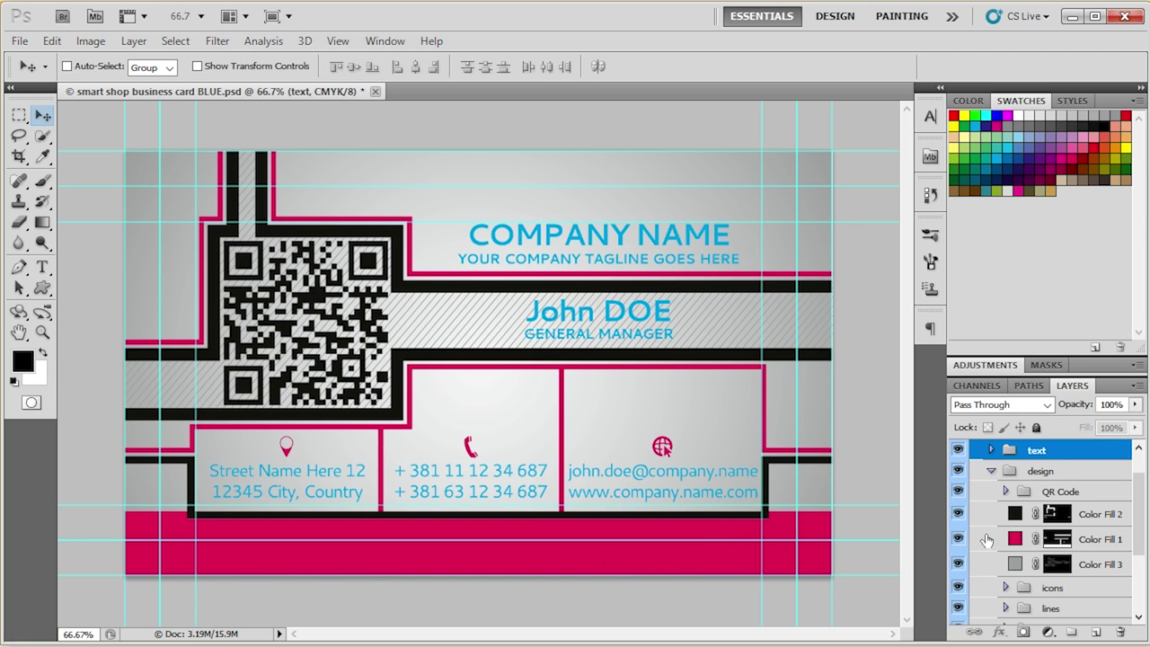
pyautogui.click(1058, 516)
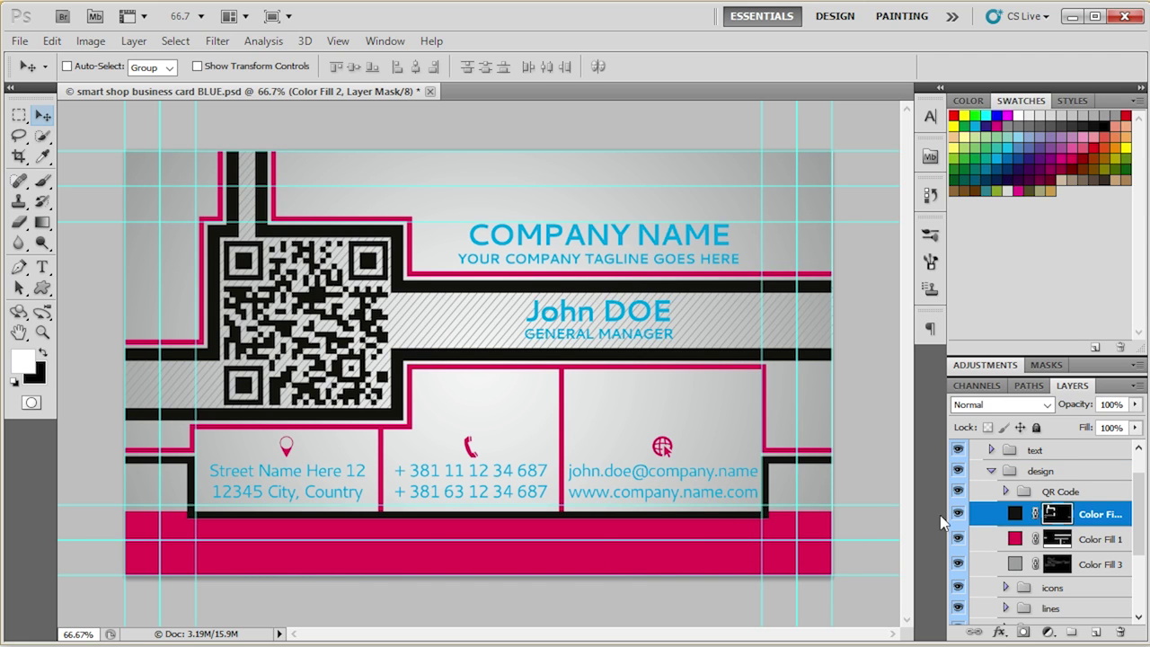
pyautogui.moveTo(955, 516); pyautogui.dragTo(957, 565)
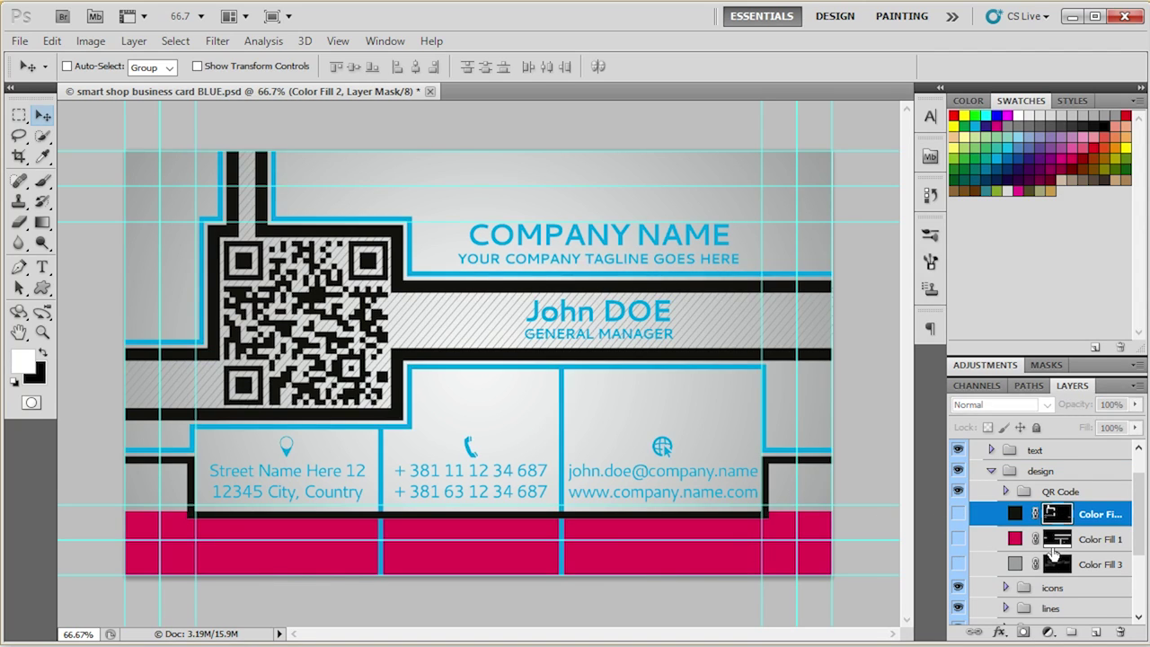
# Inspect the icons, lines and QR-code background groups of the design.
pyautogui.scroll(-3, 1051, 550)
pyautogui.click(1005, 526)
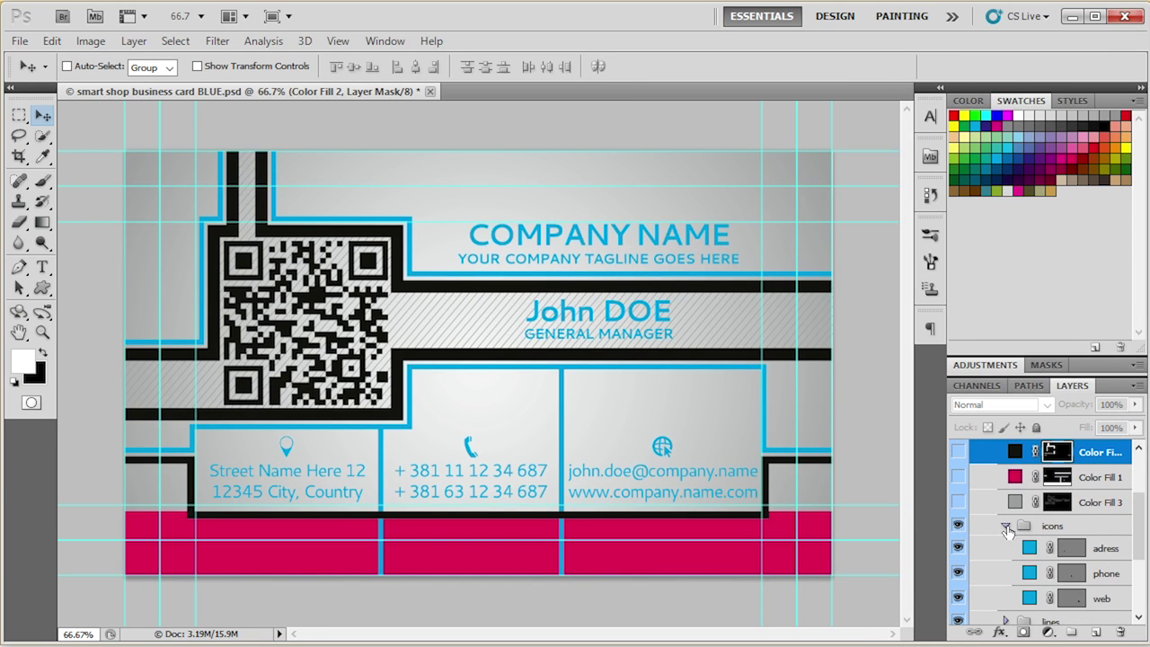
pyautogui.scroll(-1, 1009, 530)
pyautogui.click(1015, 526)
pyautogui.click(1006, 505)
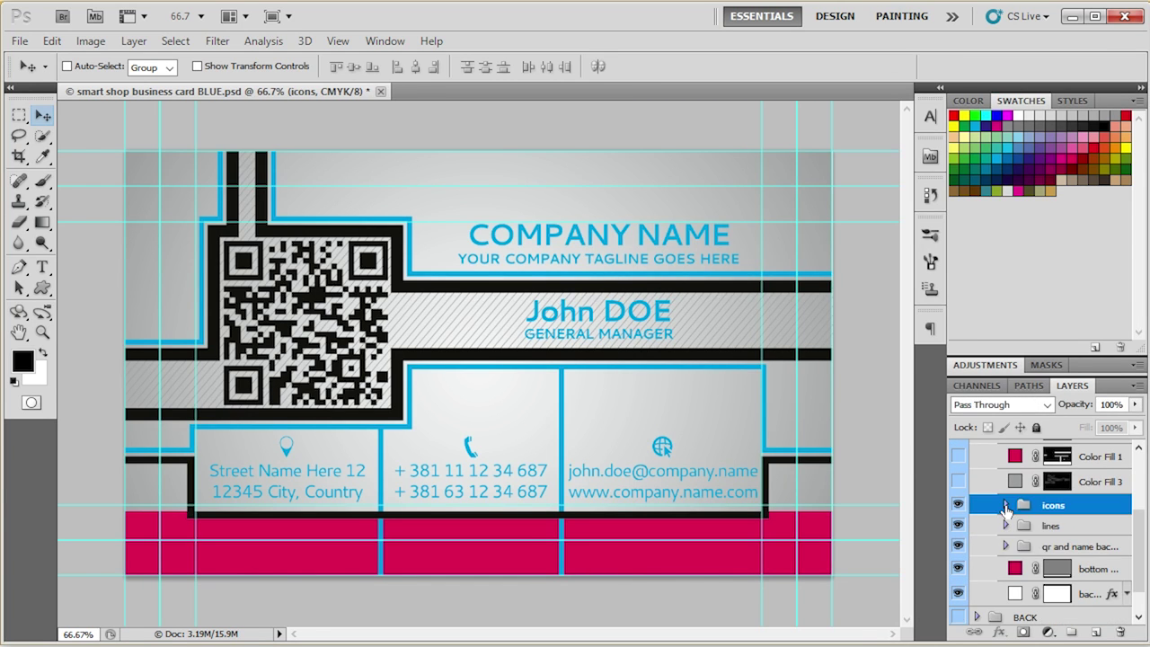
pyautogui.click(1006, 526)
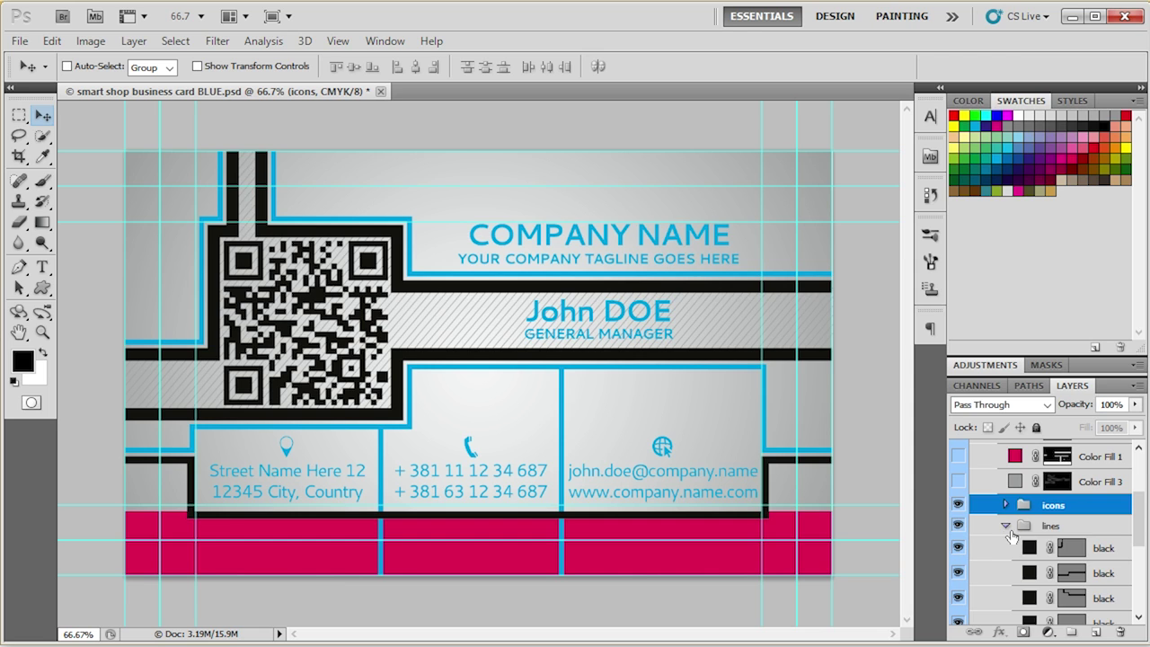
pyautogui.click(1006, 525)
pyautogui.click(1006, 546)
pyautogui.scroll(-1, 1023, 552)
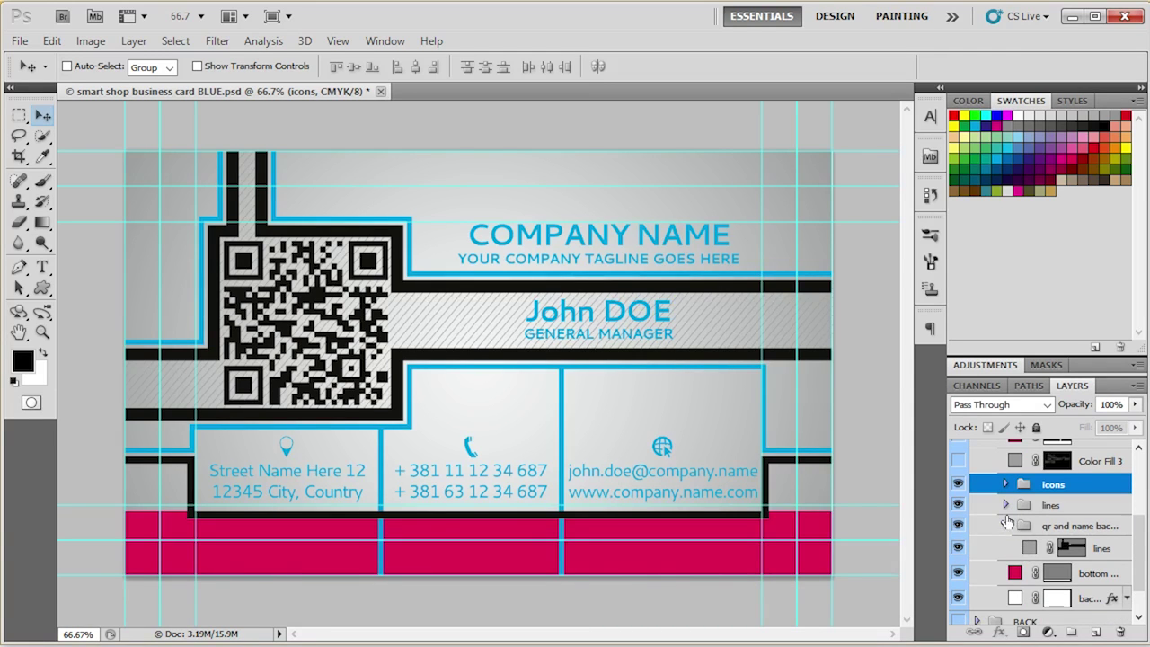
pyautogui.click(1006, 526)
pyautogui.scroll(3, 1016, 540)
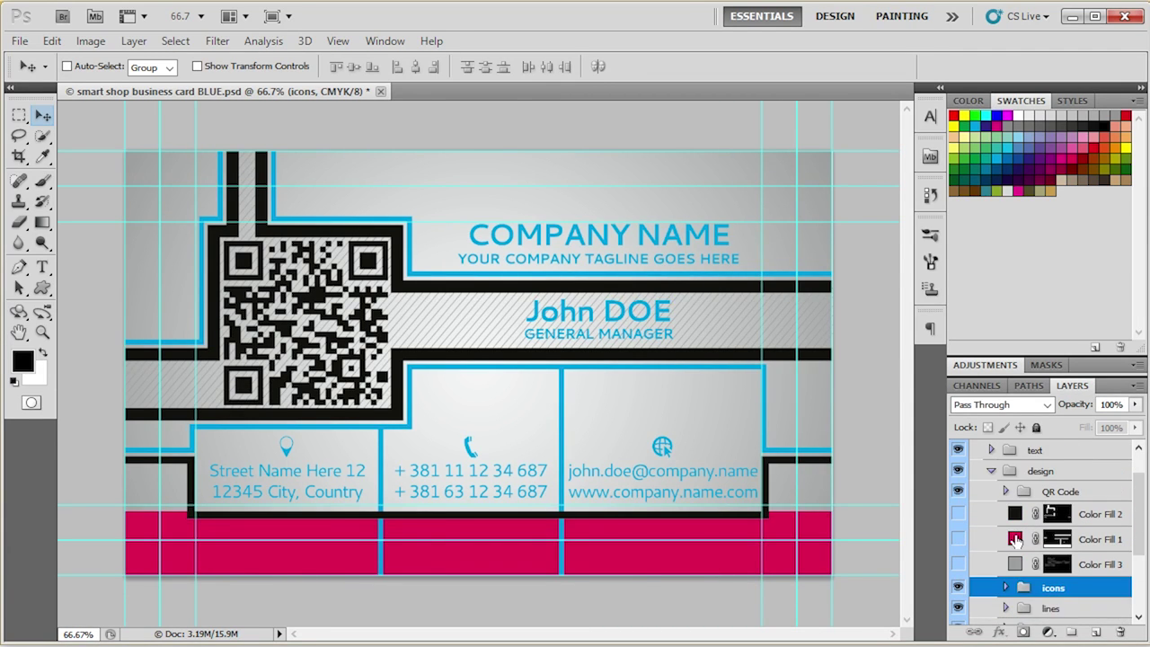
pyautogui.scroll(-2, 1015, 539)
pyautogui.click(1006, 547)
pyautogui.click(1027, 569)
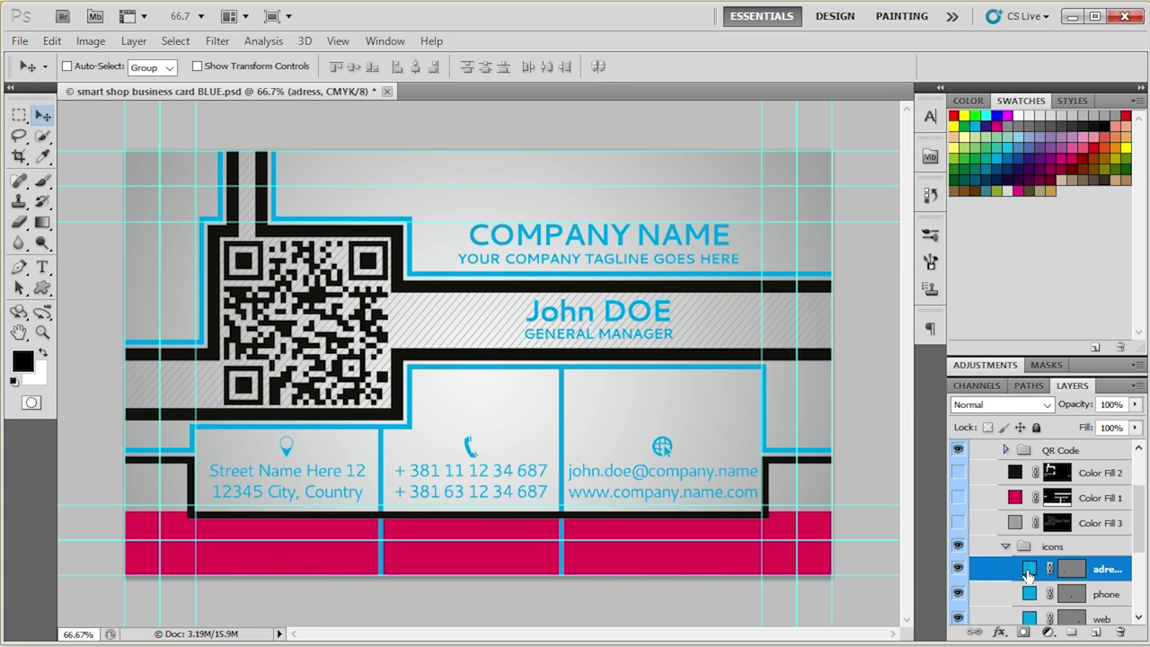
pyautogui.doubleClick(1029, 572)
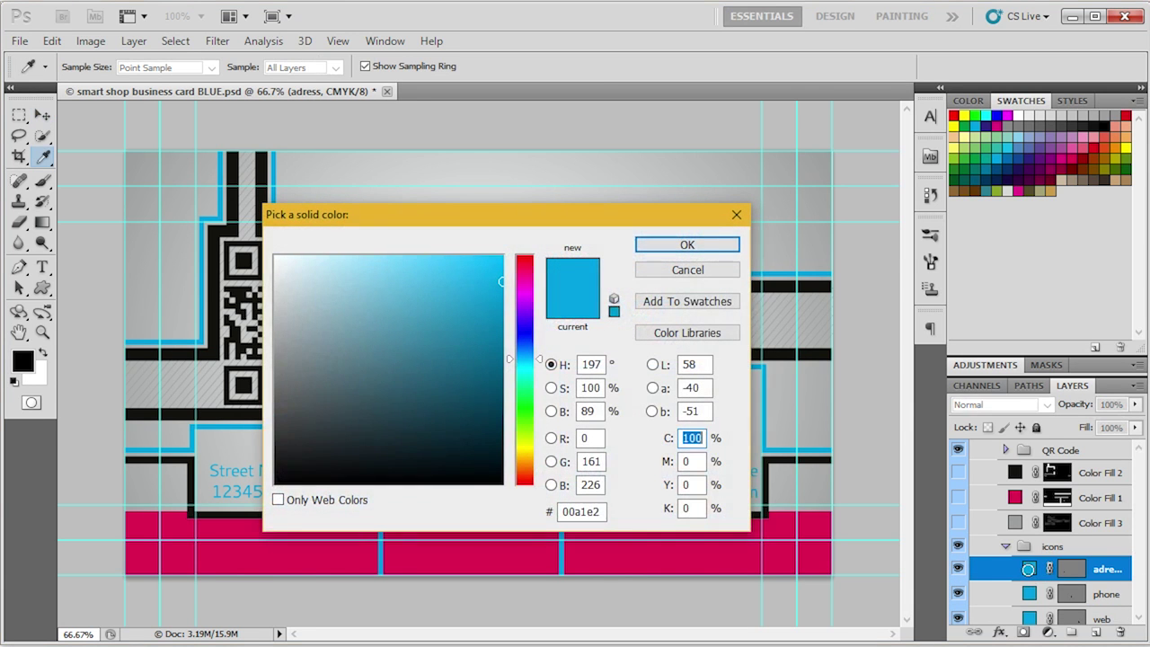
pyautogui.click(687, 270)
pyautogui.click(1030, 594)
pyautogui.click(1029, 572)
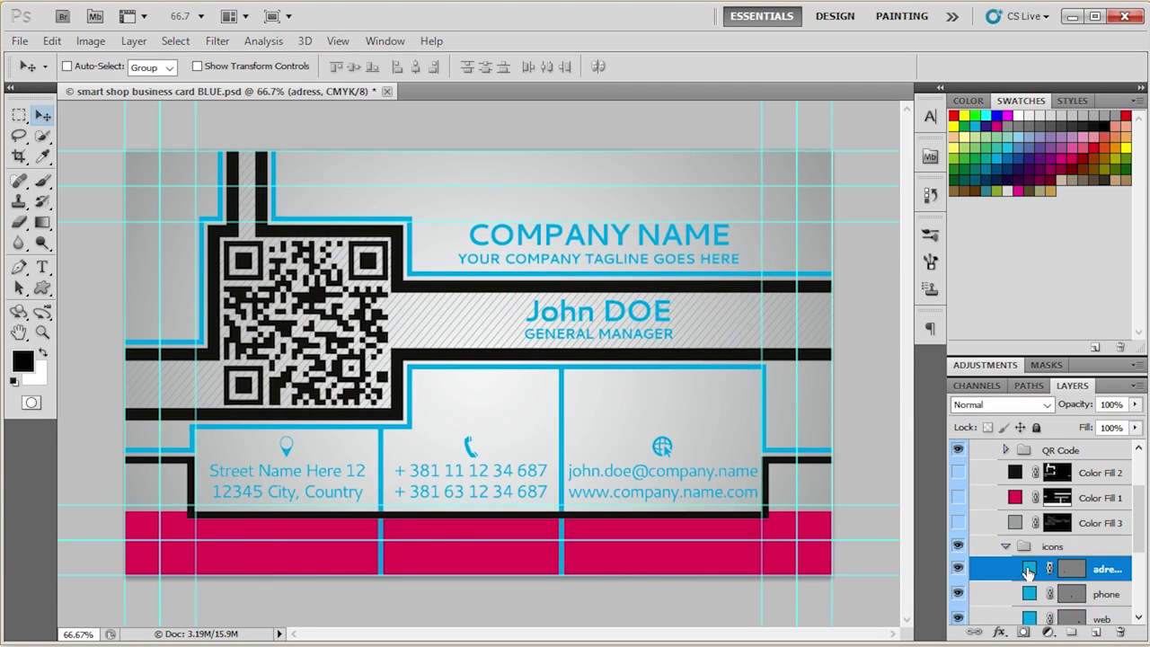
pyautogui.scroll(-2, 986, 535)
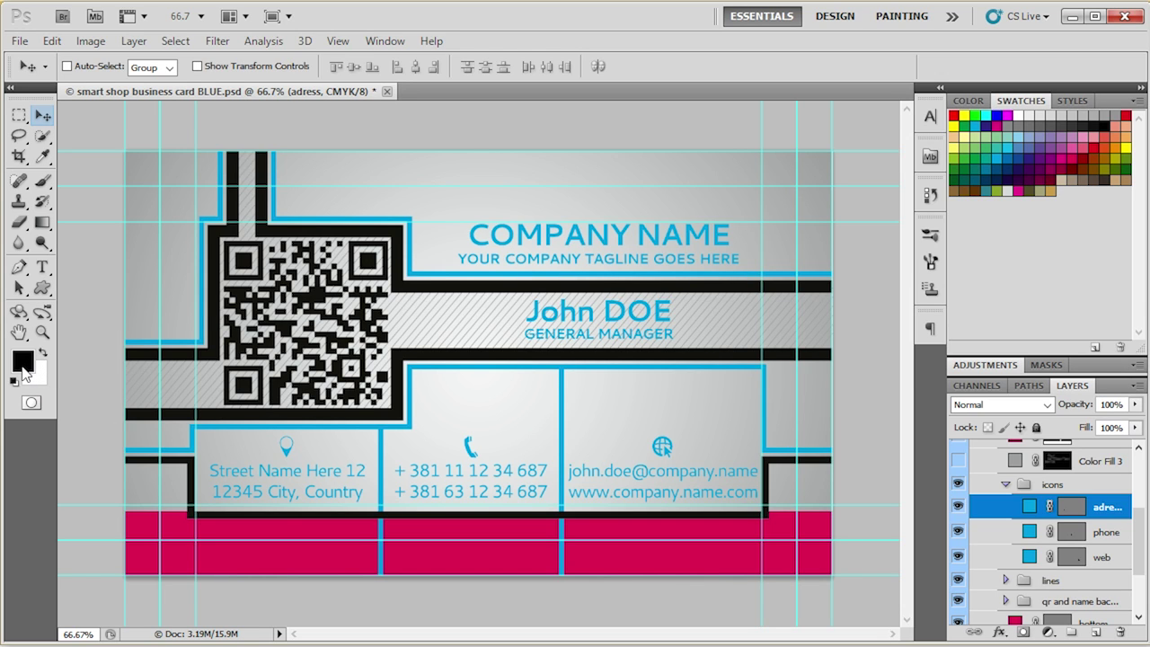
# Set the foreground colour to green C100 M0 Y100 K0.
pyautogui.click(24, 364)
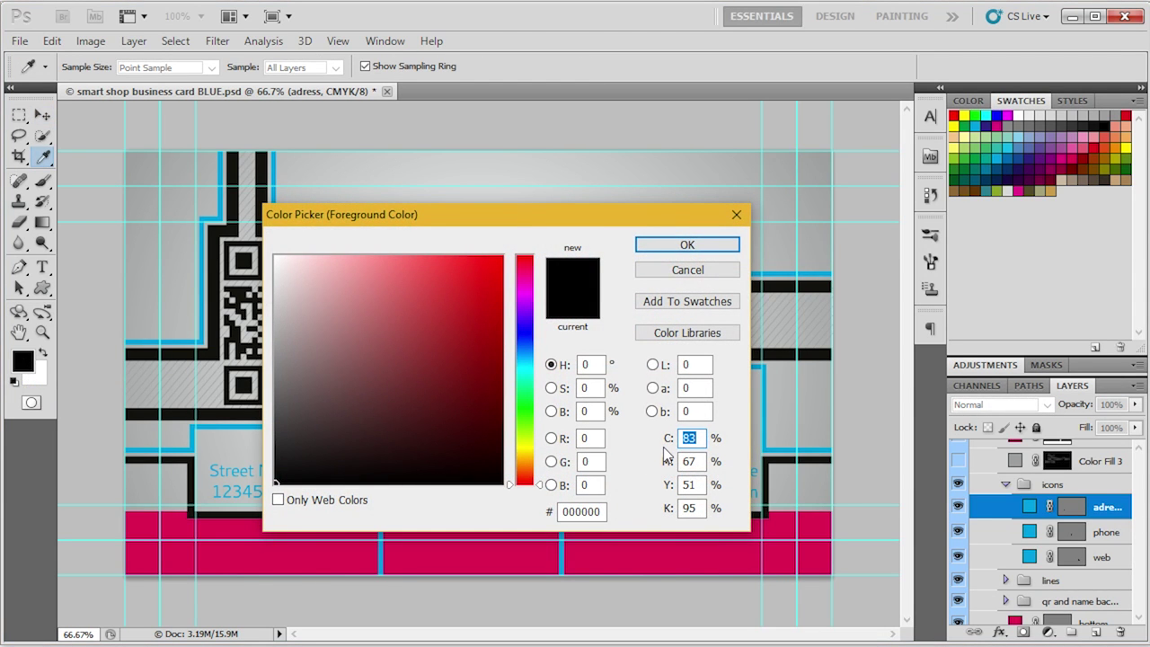
pyautogui.write('100')
pyautogui.press('Tab')
pyautogui.write('0')
pyautogui.press('Tab')
pyautogui.write('100')
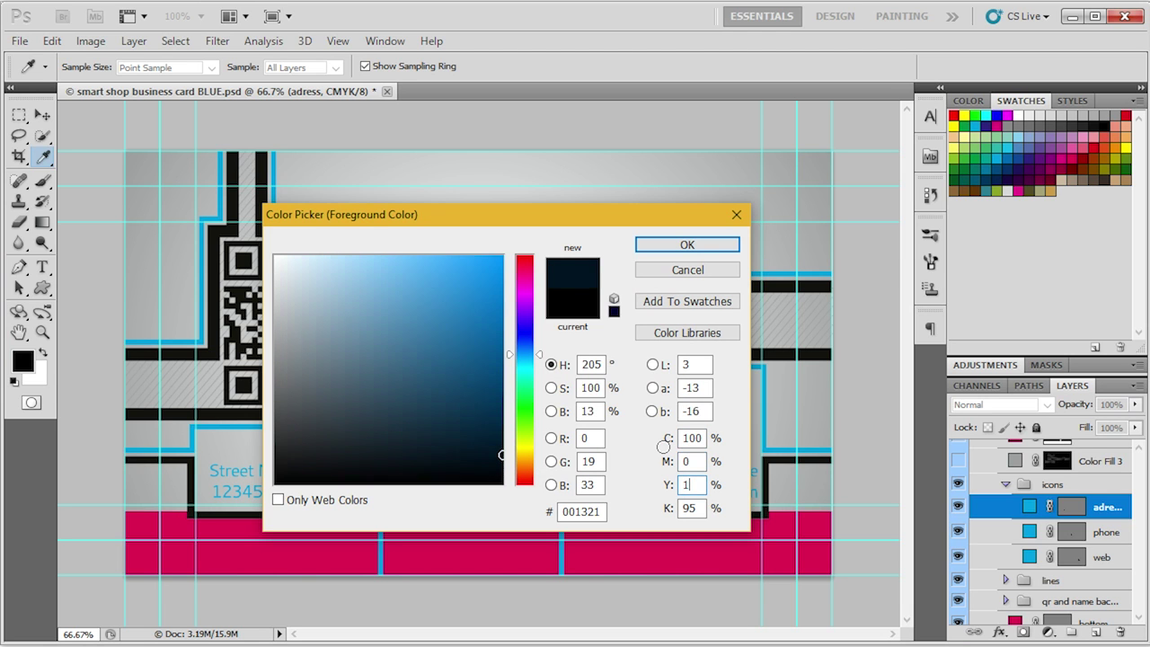
pyautogui.press('Tab')
pyautogui.write('0')
pyautogui.press('Return')
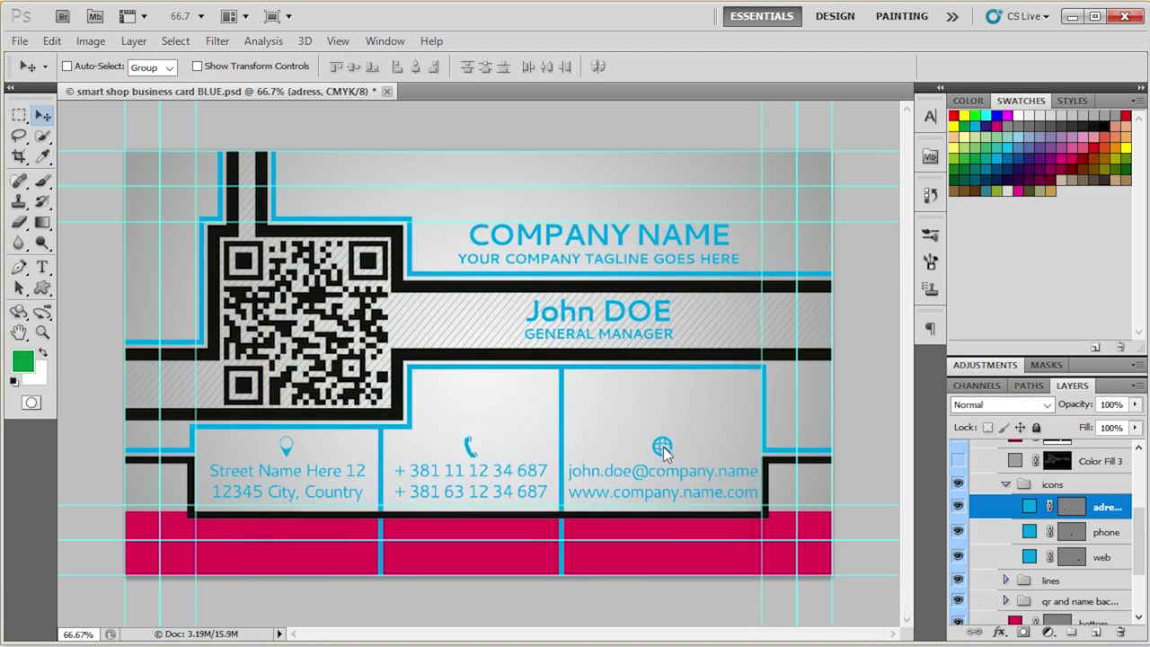
# Set the background colour to orange with M50 Y100.
pyautogui.click(38, 378)
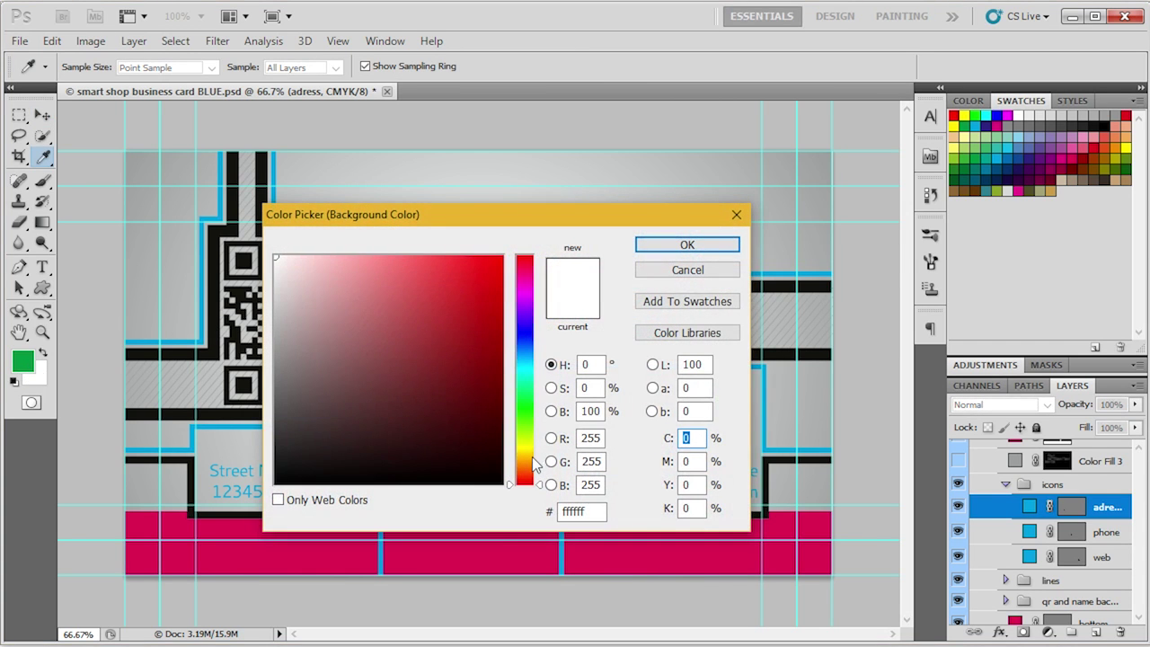
pyautogui.write('50')
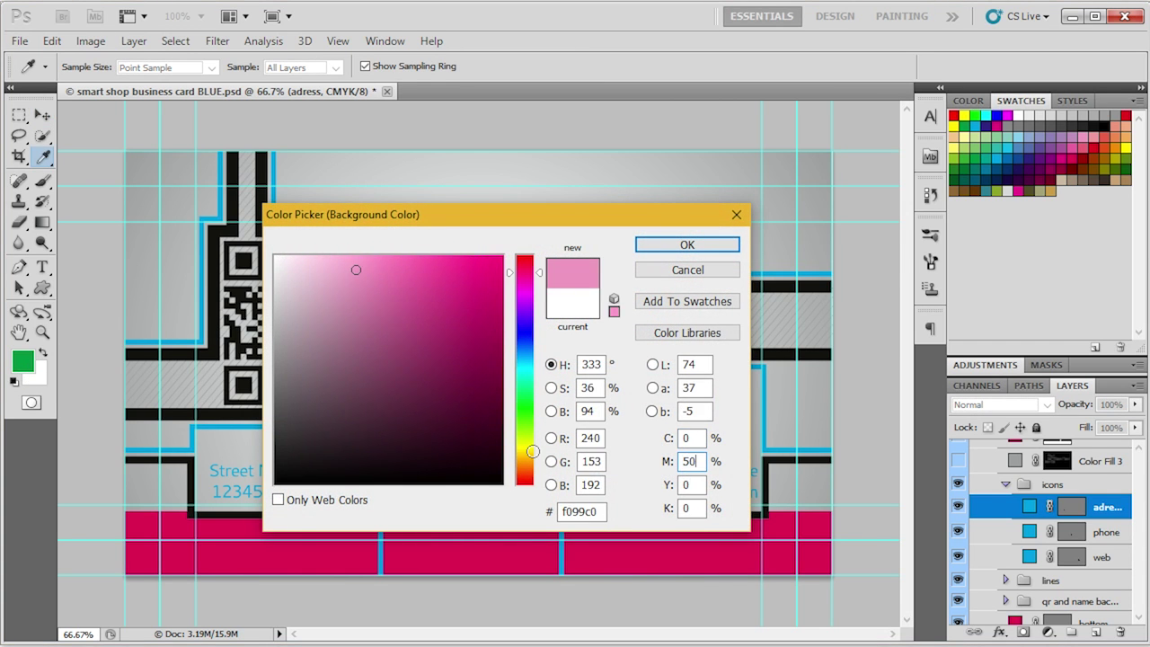
pyautogui.press('Tab')
pyautogui.write('100')
pyautogui.press('Return')
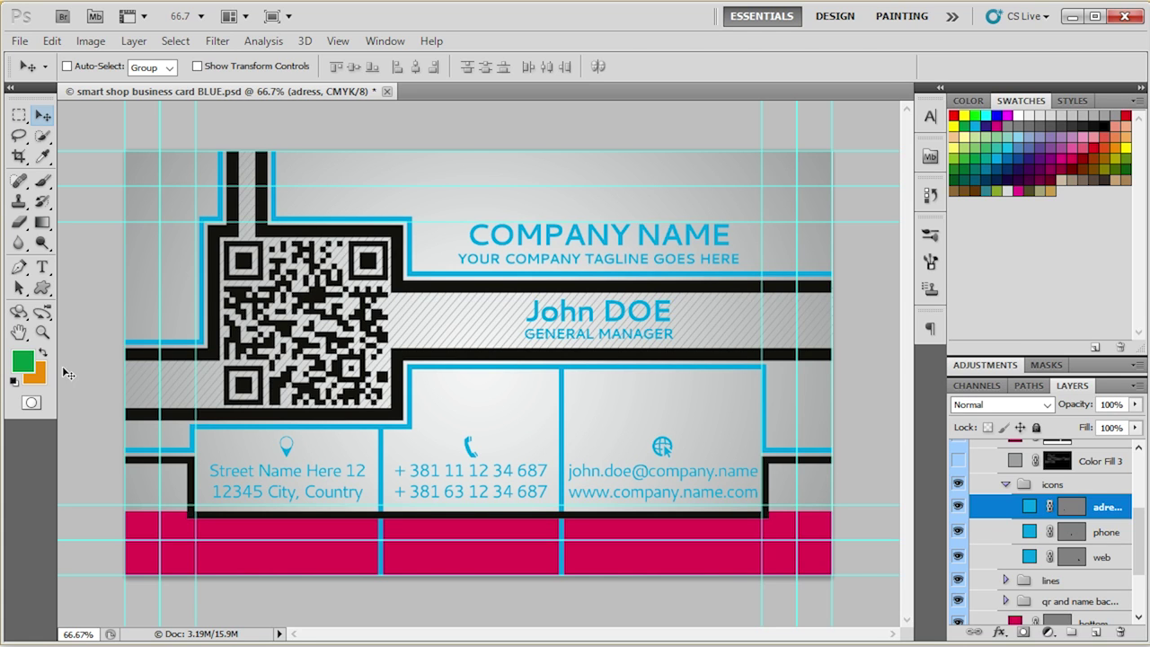
# Fill the adress, phone and web icon layers with the green foreground colour.
pyautogui.scroll(5, 1061, 540)
pyautogui.scroll(-2, 1101, 571)
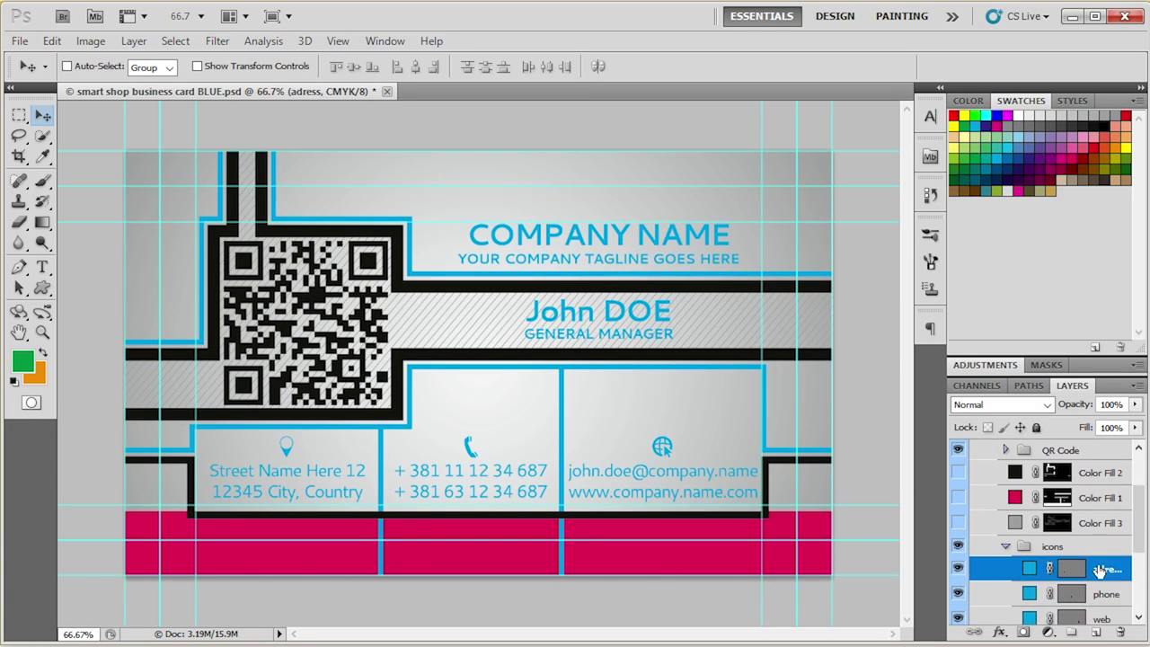
pyautogui.scroll(-3, 1042, 553)
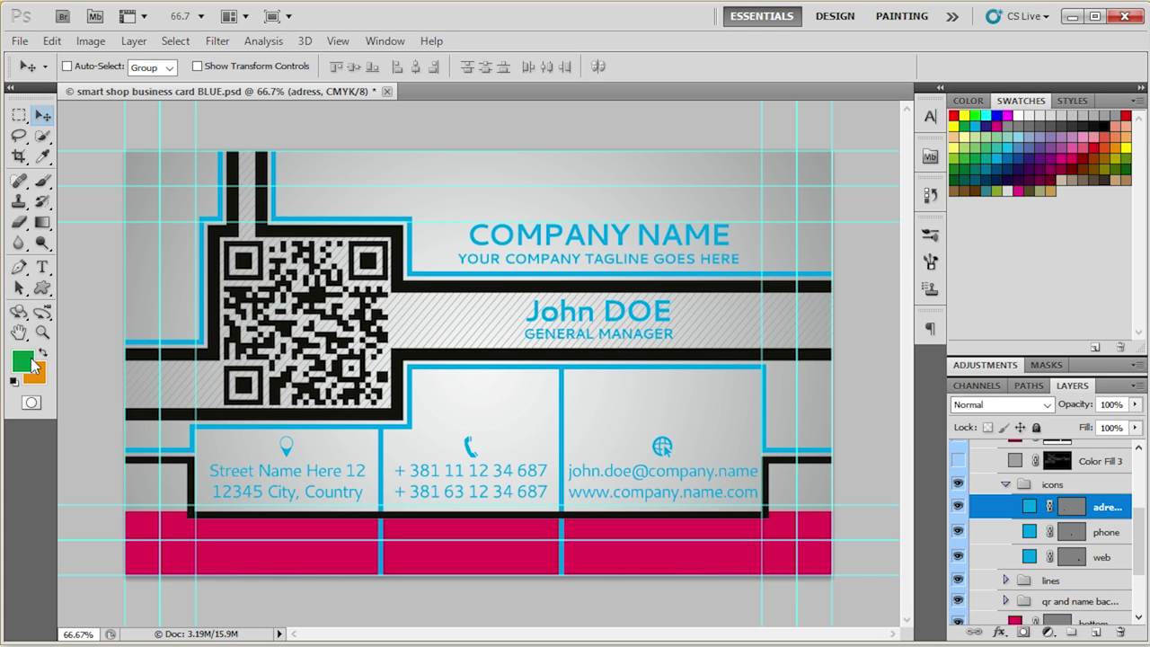
pyautogui.hotkey('alt', 'BackSpace')
pyautogui.click(1028, 537)
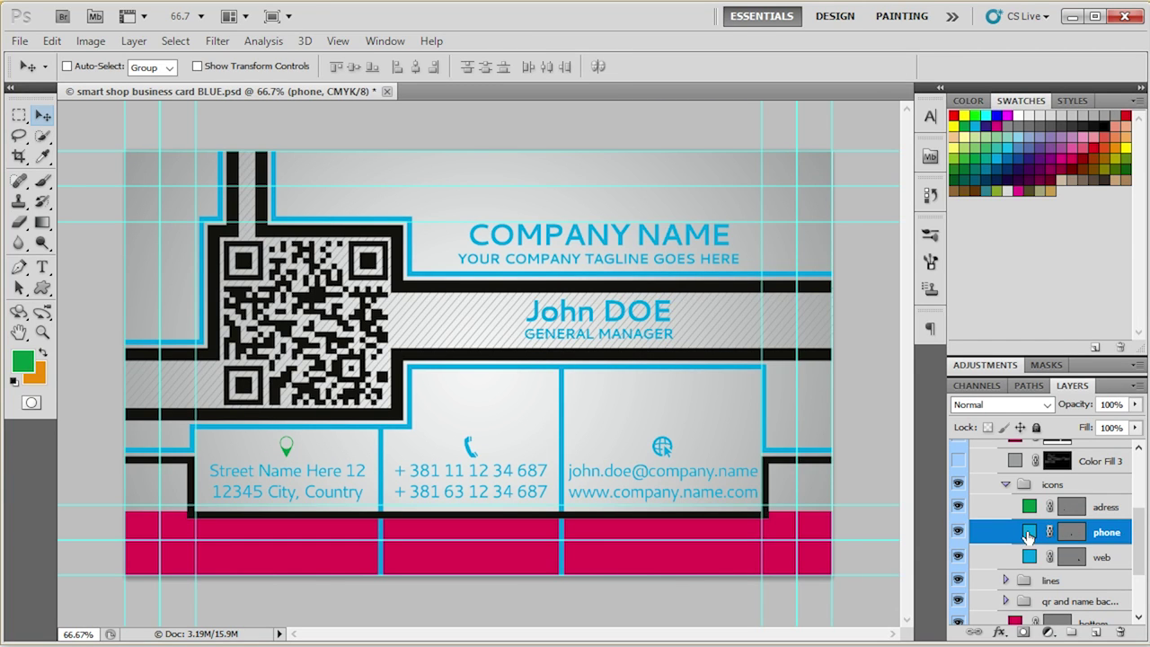
pyautogui.hotkey('alt', 'BackSpace')
pyautogui.click(1029, 556)
pyautogui.hotkey('alt', 'BackSpace')
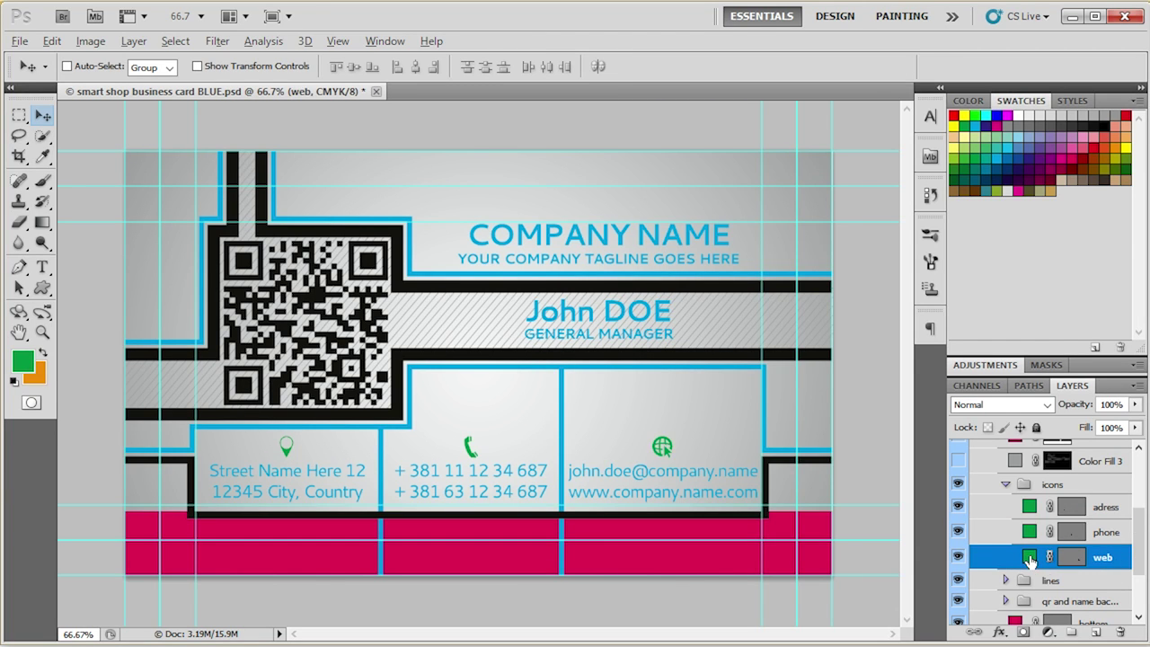
# Fill the three color line layers in the lines group with green.
pyautogui.click(1006, 485)
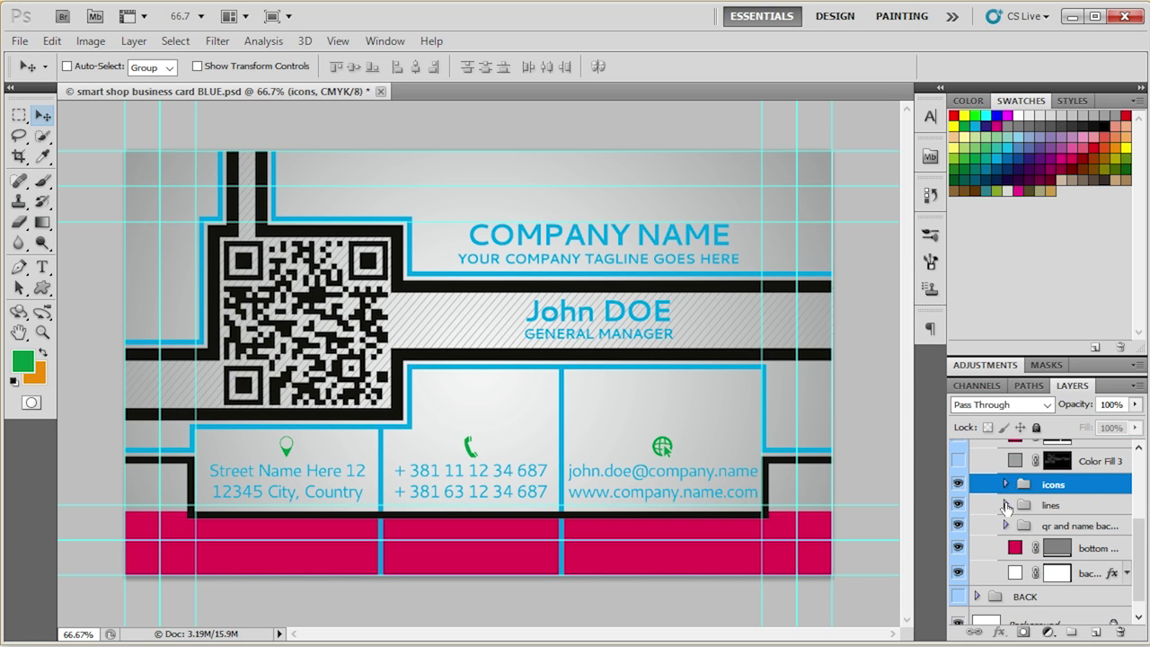
pyautogui.click(1006, 506)
pyautogui.scroll(-3, 1006, 509)
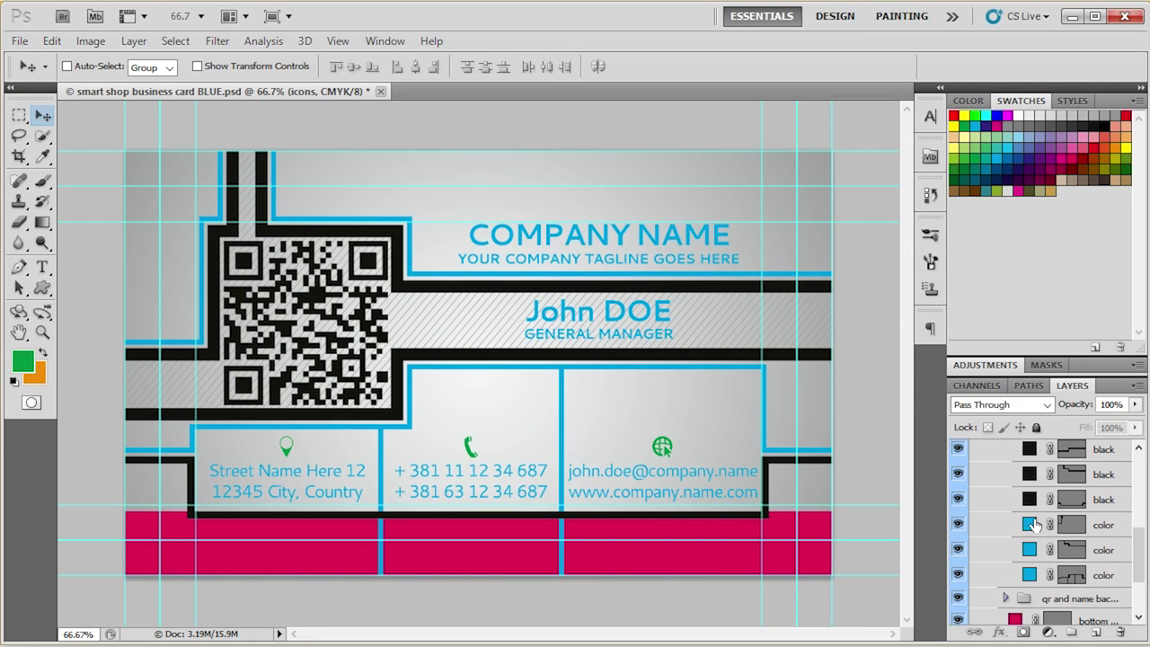
pyautogui.click(1033, 525)
pyautogui.hotkey('alt', 'BackSpace')
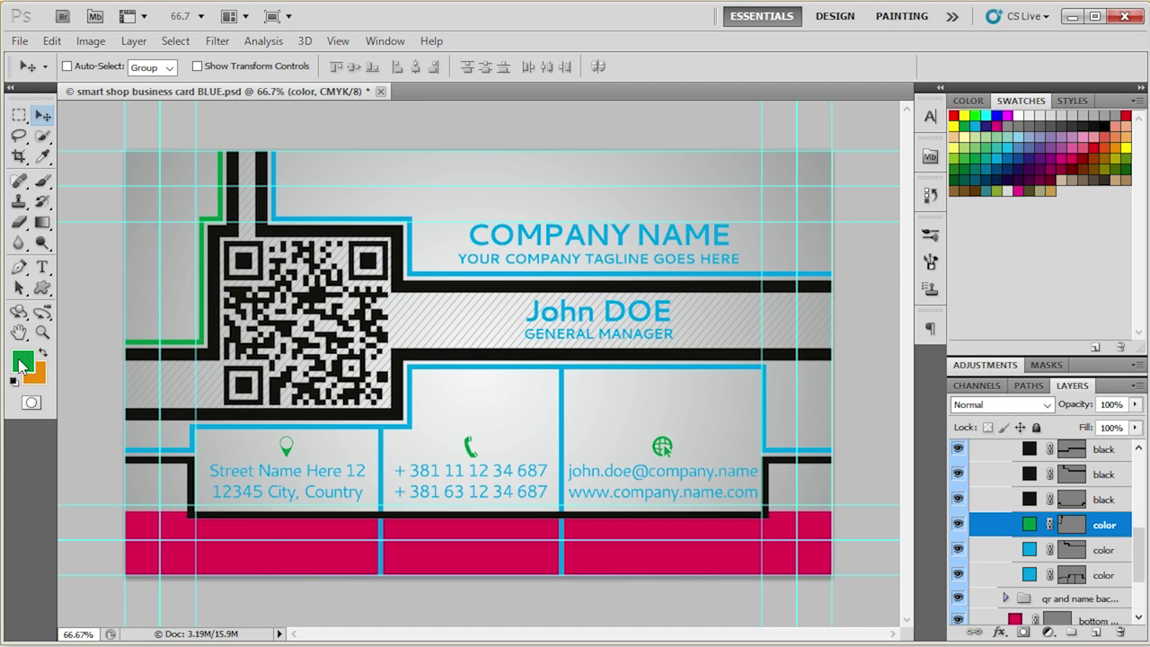
pyautogui.click(1039, 549)
pyautogui.hotkey('alt', 'BackSpace')
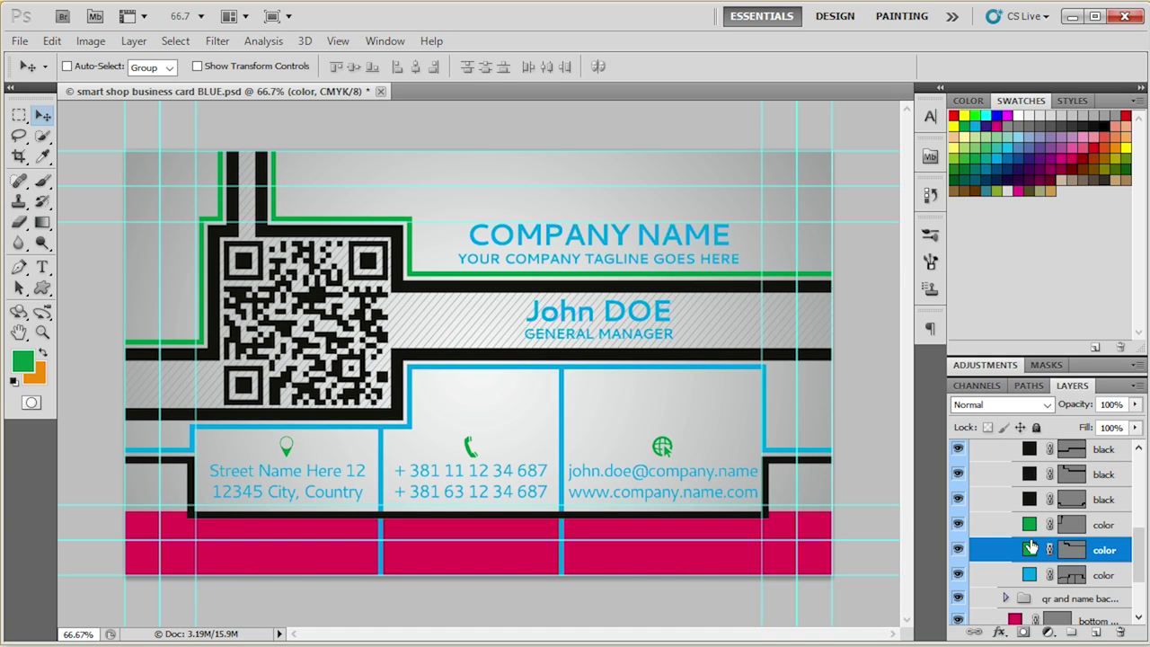
pyautogui.click(1030, 575)
pyautogui.hotkey('alt', 'BackSpace')
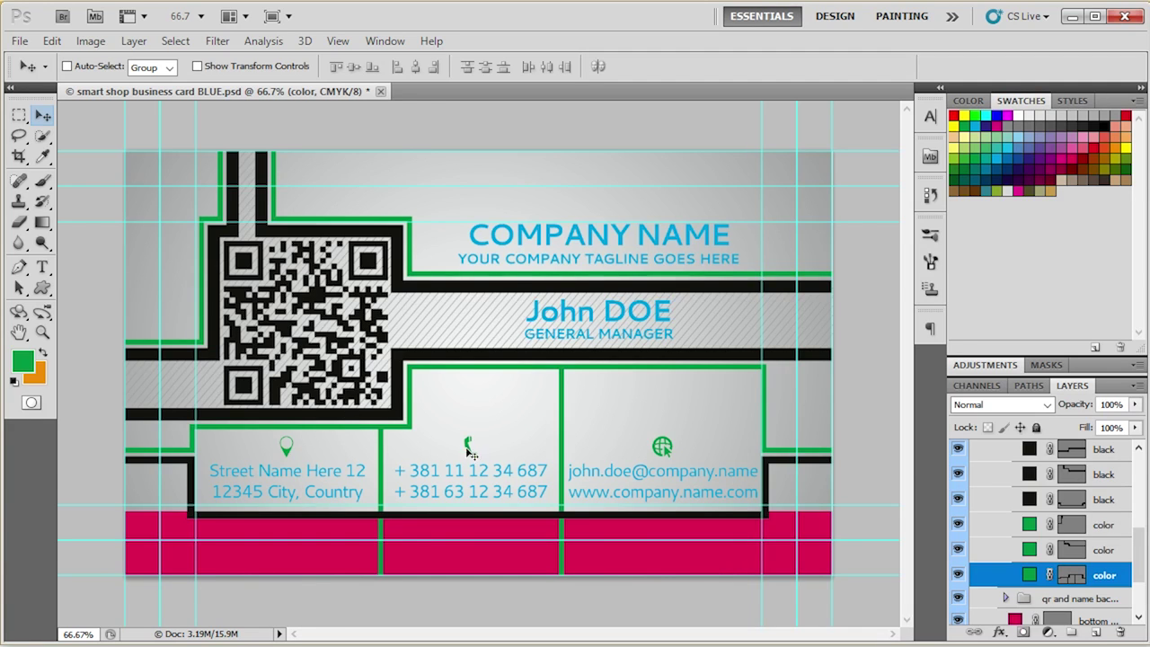
pyautogui.scroll(-1, 1112, 534)
pyautogui.scroll(-3, 1112, 534)
# Fill the bottom color bar with the orange background colour.
pyautogui.click(1015, 531)
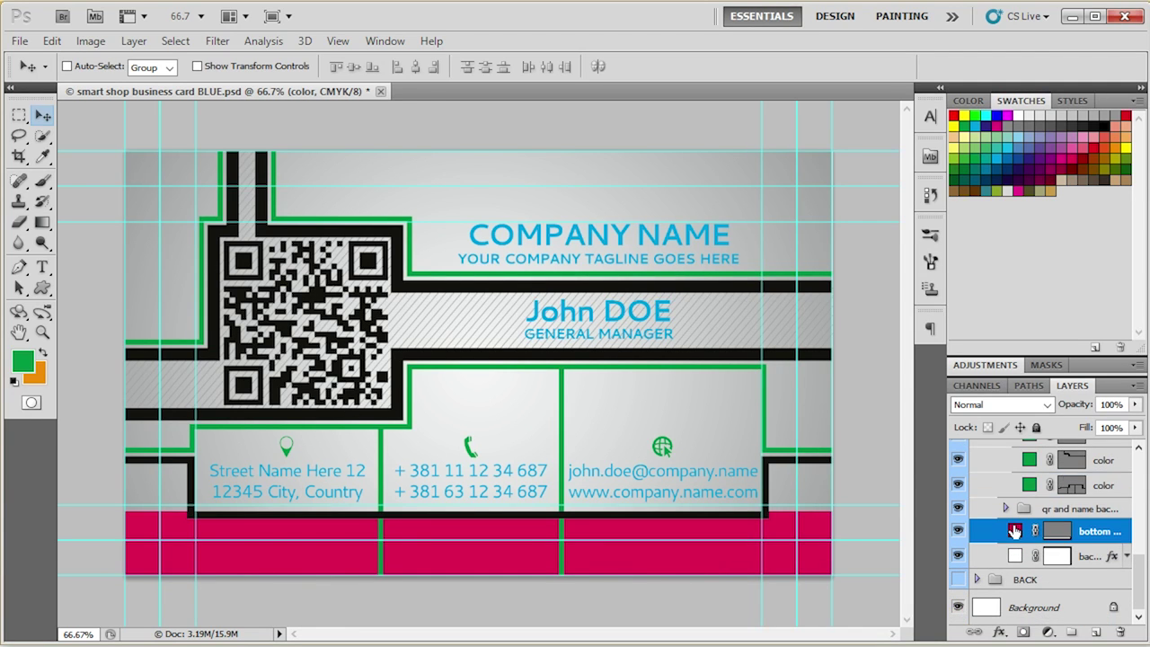
pyautogui.hotkey('alt', 'BackSpace')
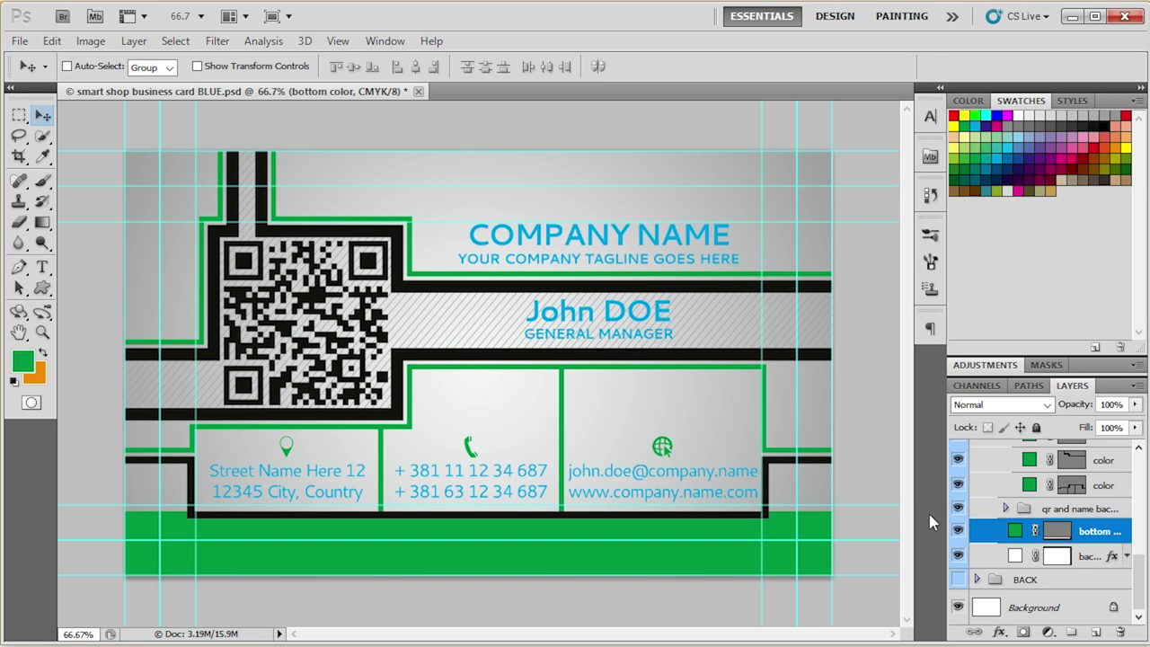
pyautogui.hotkey('ctrl', 'BackSpace')
# Fill the three green line layers with orange, undoing a stray green fill.
pyautogui.click(1032, 488)
pyautogui.hotkey('ctrl', 'BackSpace')
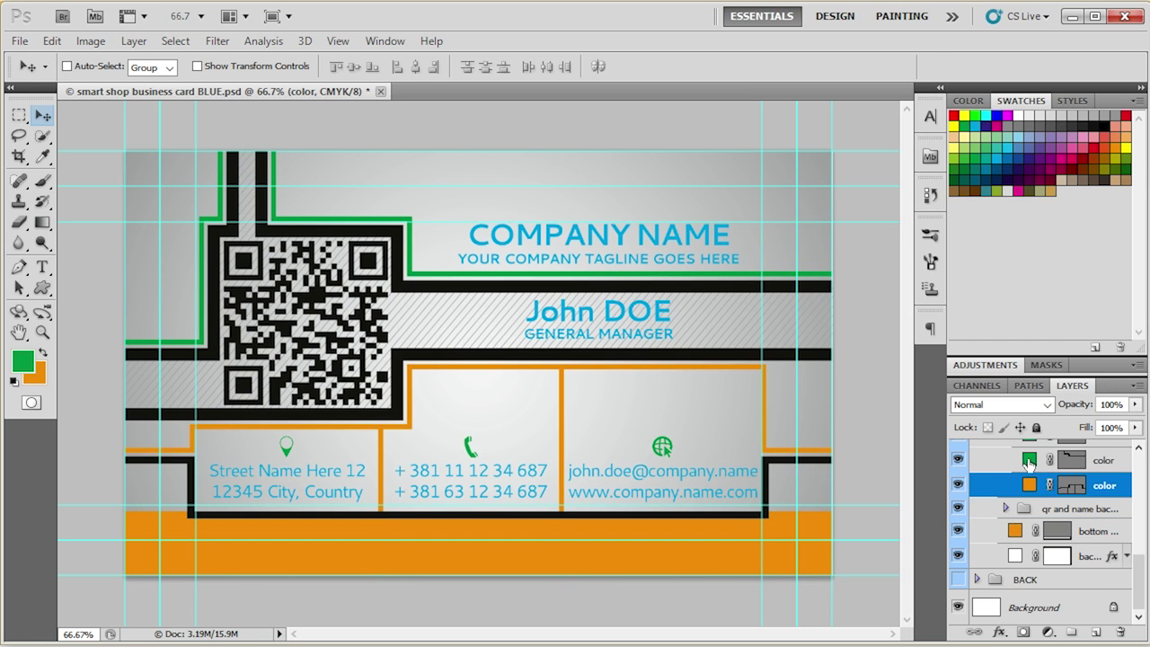
pyautogui.click(1029, 461)
pyautogui.hotkey('ctrl', 'BackSpace')
pyautogui.scroll(2, 1032, 512)
pyautogui.click(1034, 504)
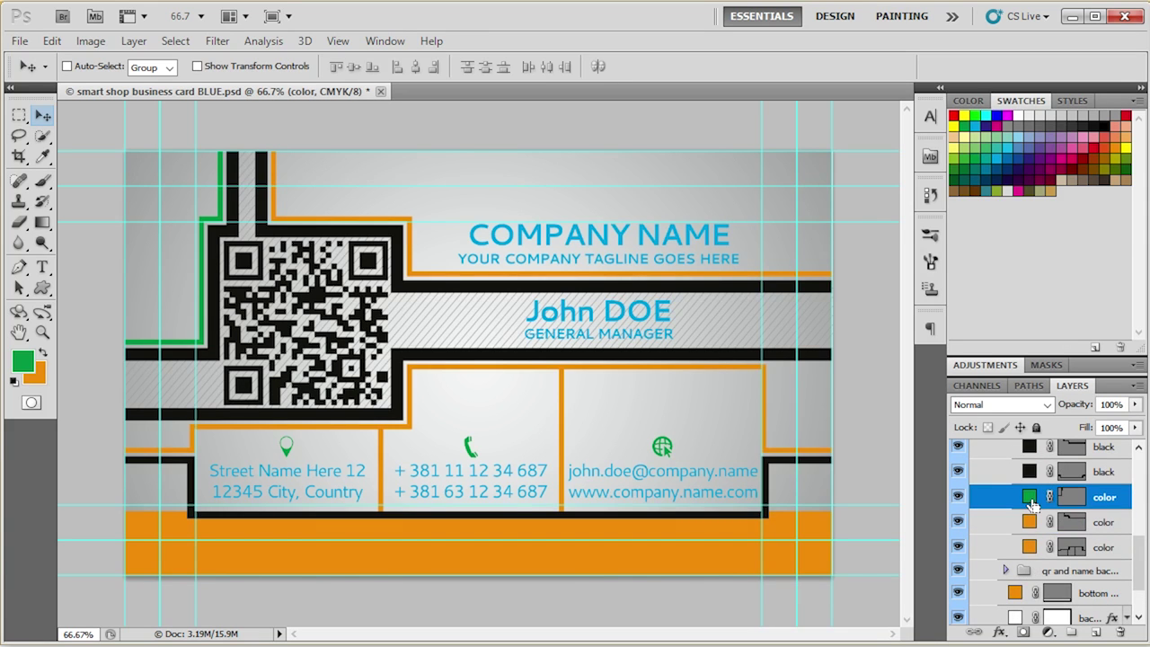
pyautogui.hotkey('ctrl', 'BackSpace')
pyautogui.scroll(4, 1033, 517)
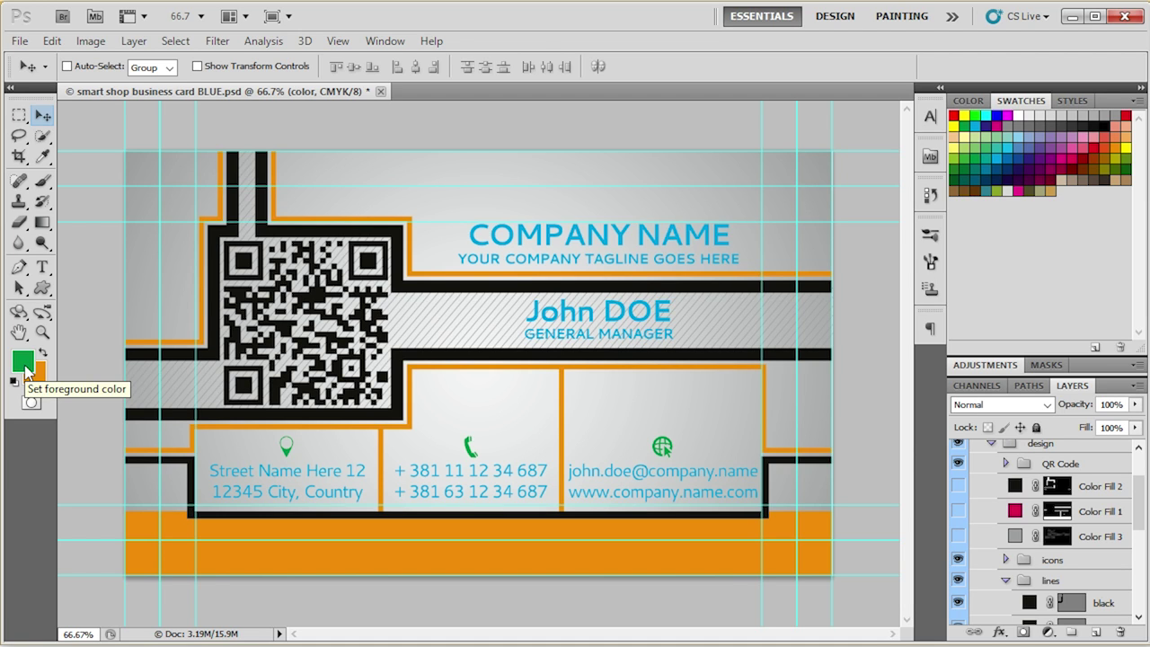
pyautogui.hotkey('alt', 'BackSpace')
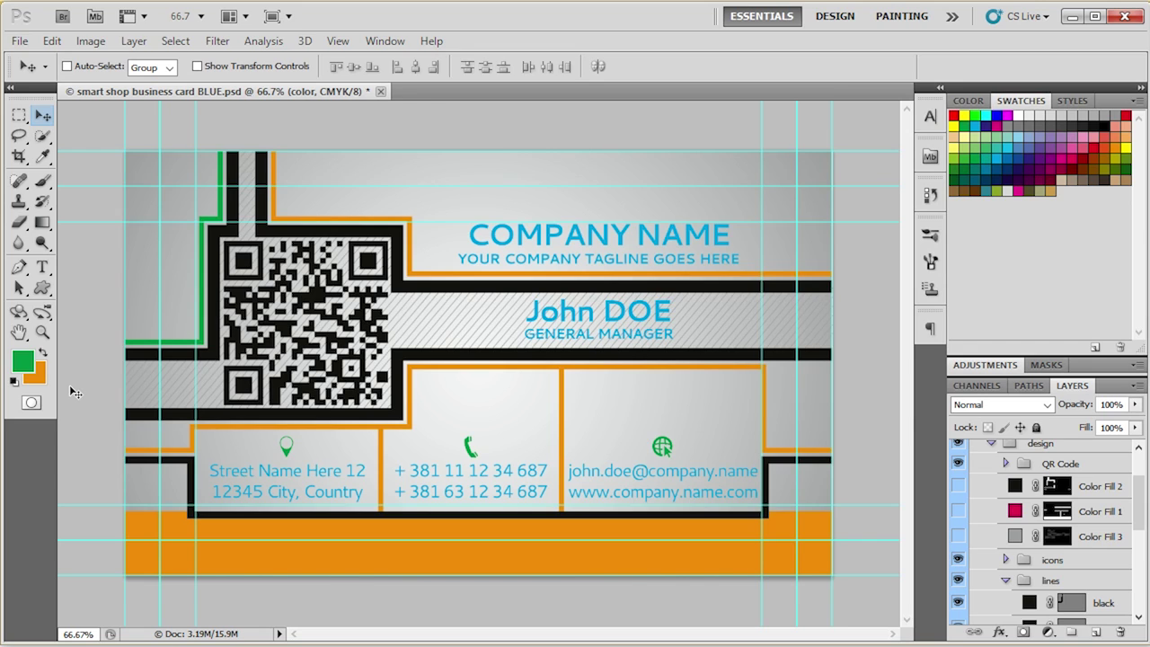
pyautogui.hotkey('ctrl', 'z')
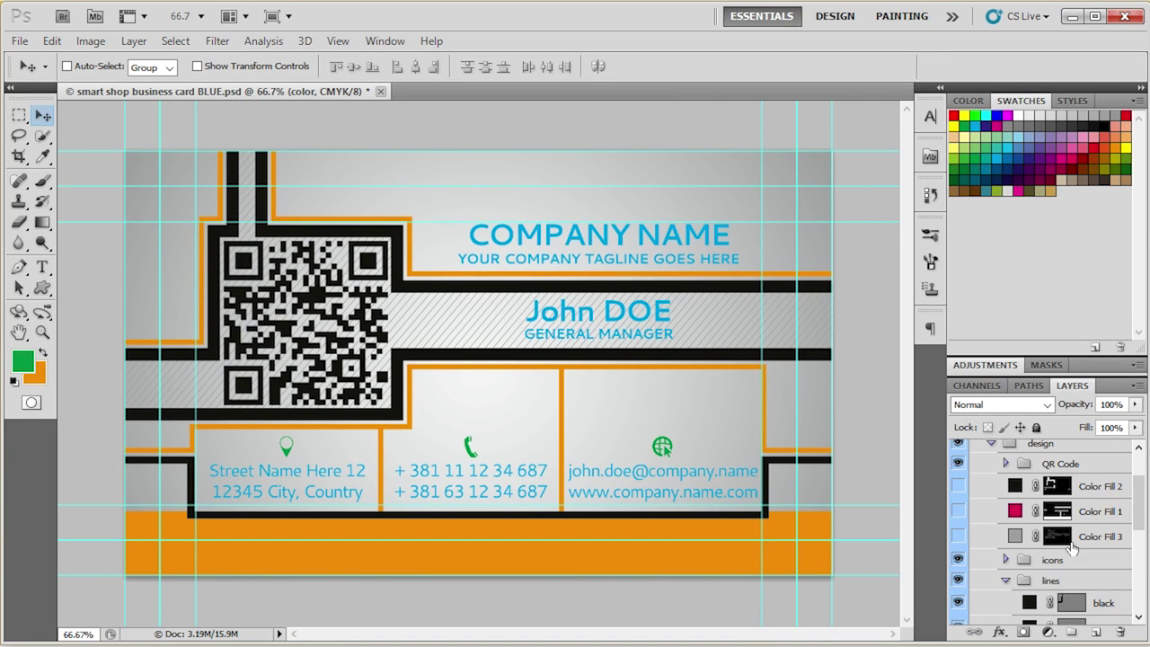
# Turn Color Fill 3, 1 and 2 back on.
pyautogui.click(1007, 582)
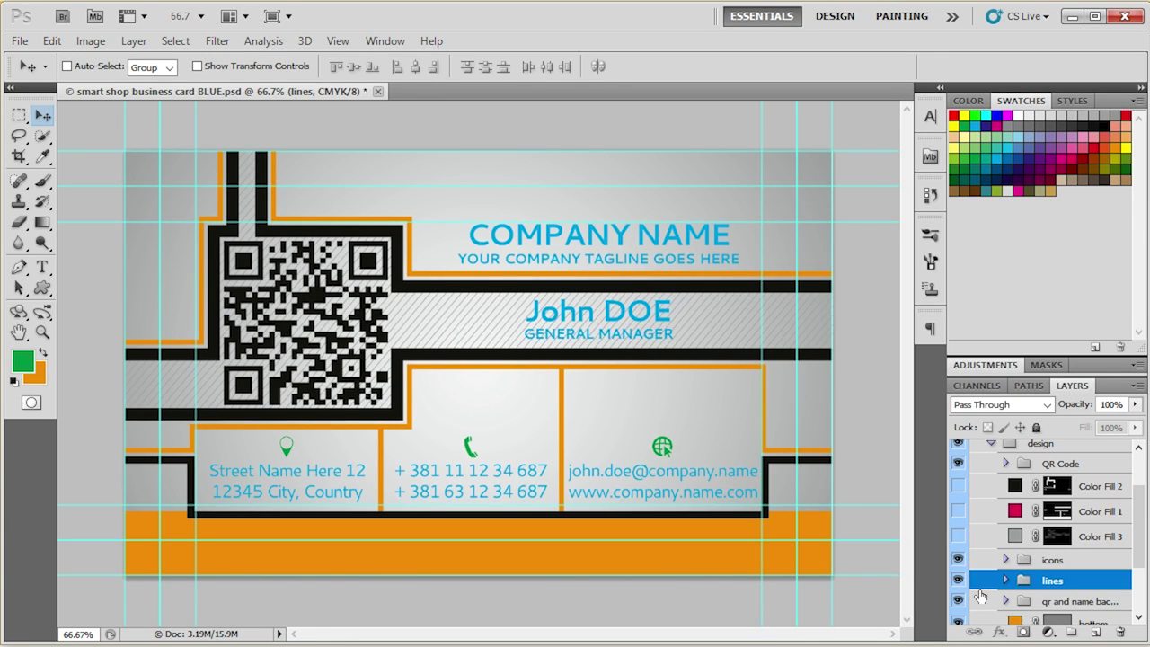
pyautogui.click(958, 537)
pyautogui.click(959, 510)
pyautogui.click(958, 486)
# Fill Color Fill 1 with orange, replacing a trial green fill.
pyautogui.click(1015, 510)
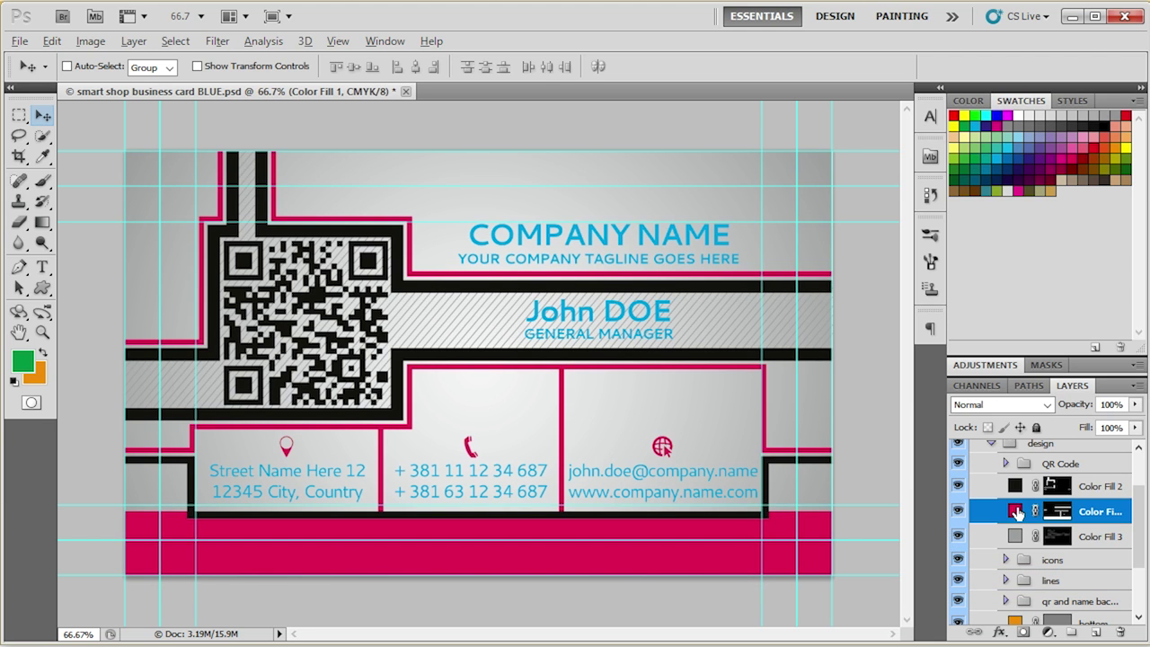
pyautogui.hotkey('alt', 'BackSpace')
pyautogui.scroll(-3, 1016, 510)
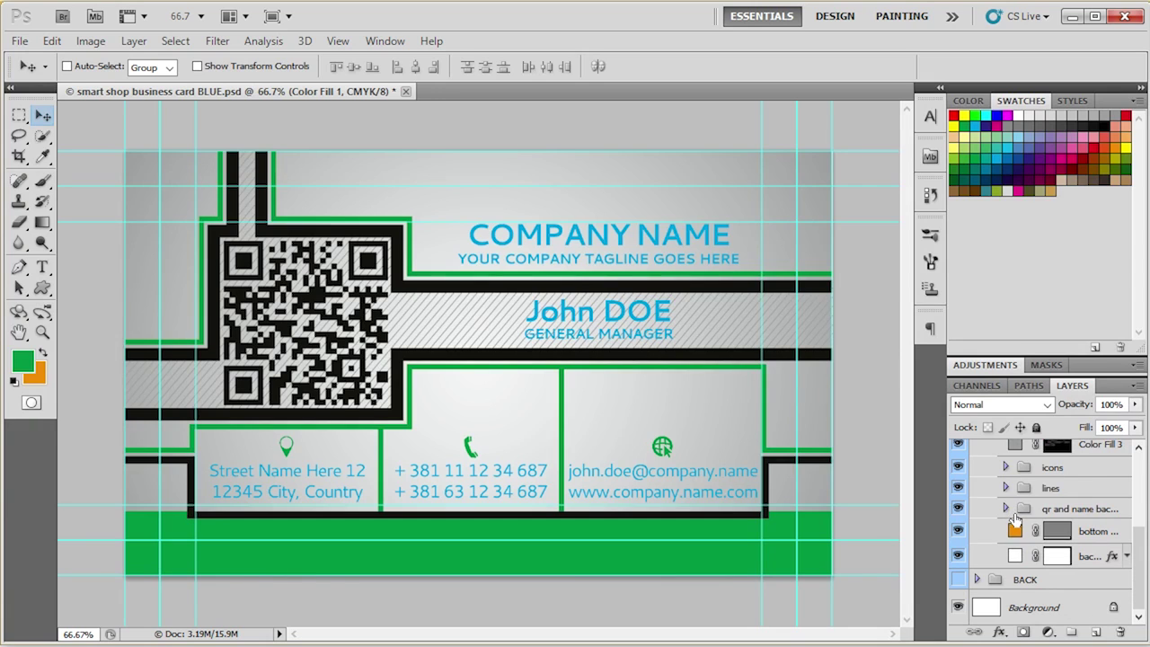
pyautogui.click(1016, 536)
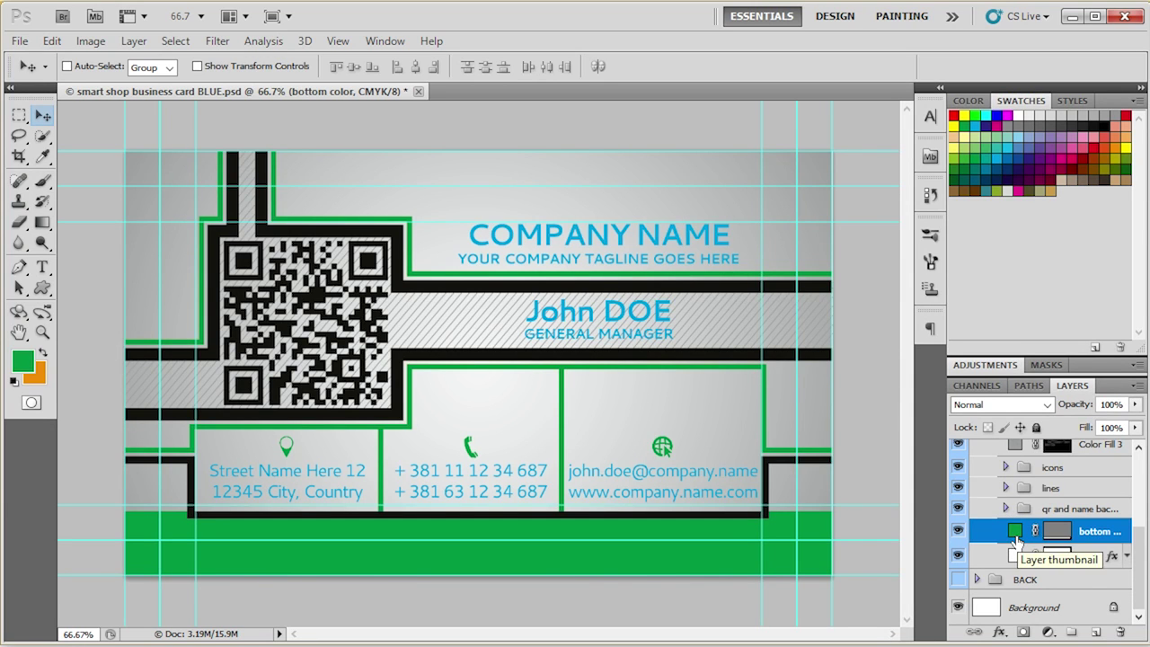
pyautogui.scroll(5, 1016, 530)
pyautogui.click(996, 493)
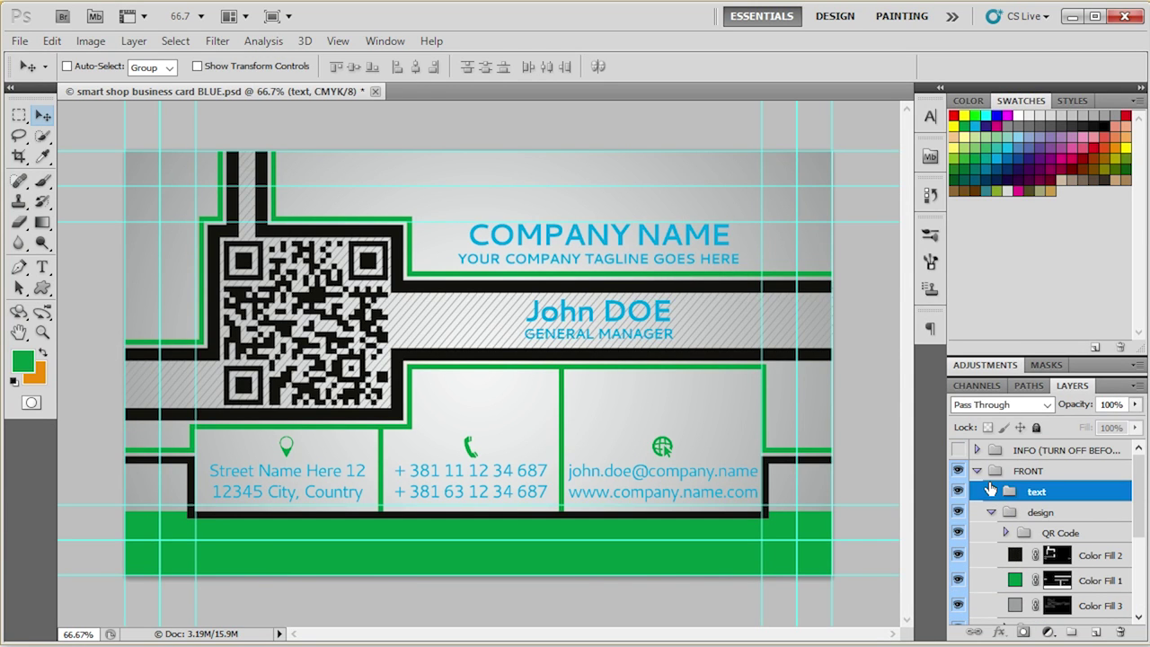
pyautogui.click(1007, 581)
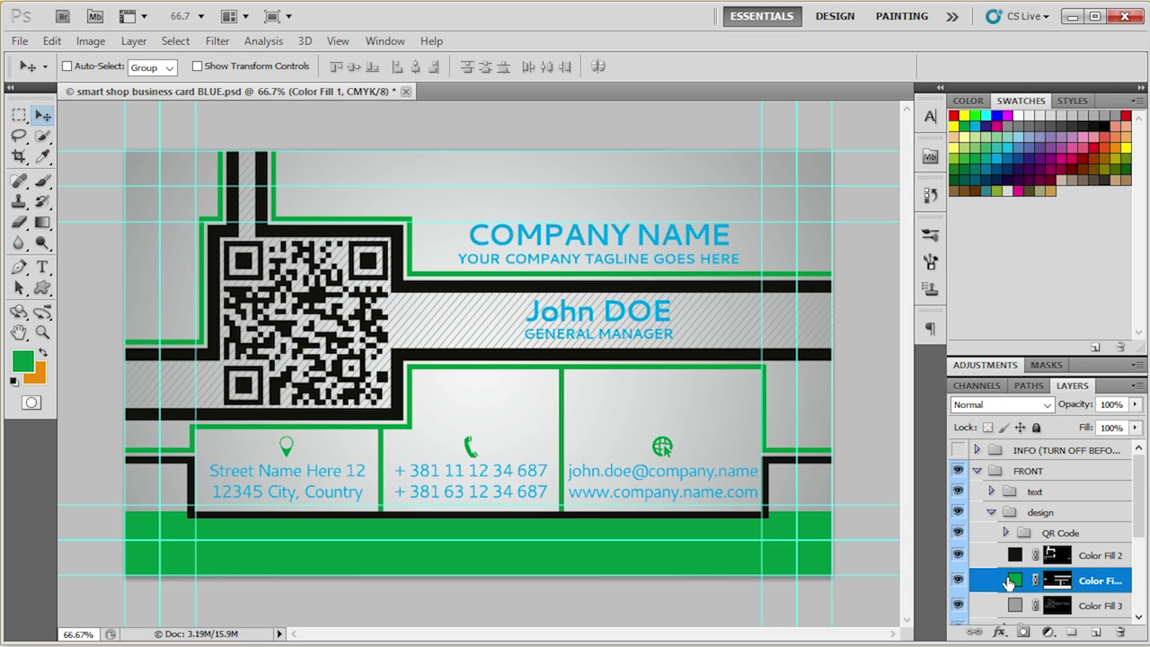
pyautogui.hotkey('ctrl', 'BackSpace')
pyautogui.scroll(-3, 1009, 580)
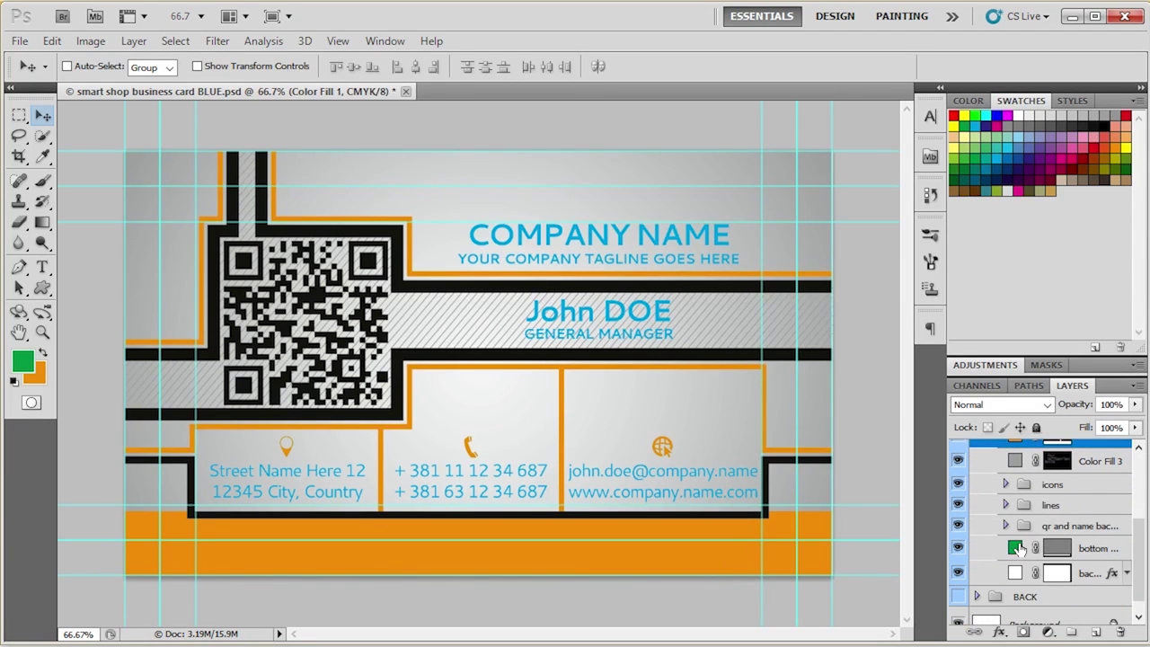
pyautogui.click(1018, 548)
pyautogui.scroll(5, 1015, 540)
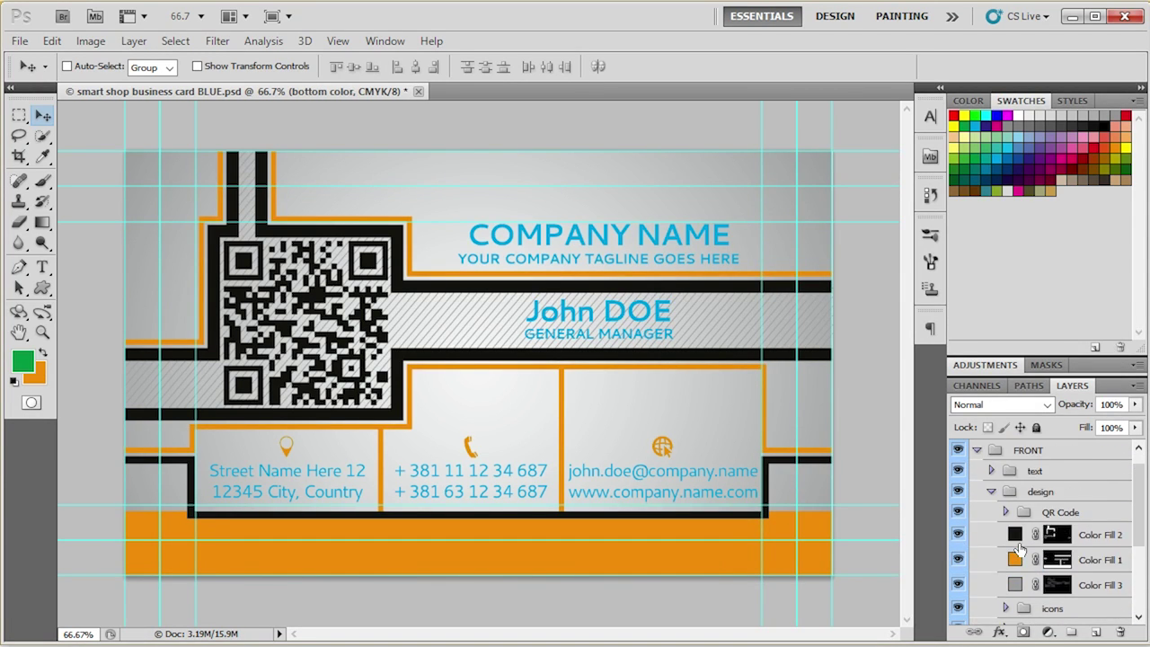
# Expand the text group and fill the John DOE and GENERAL MANAGER text with orange.
pyautogui.click(992, 493)
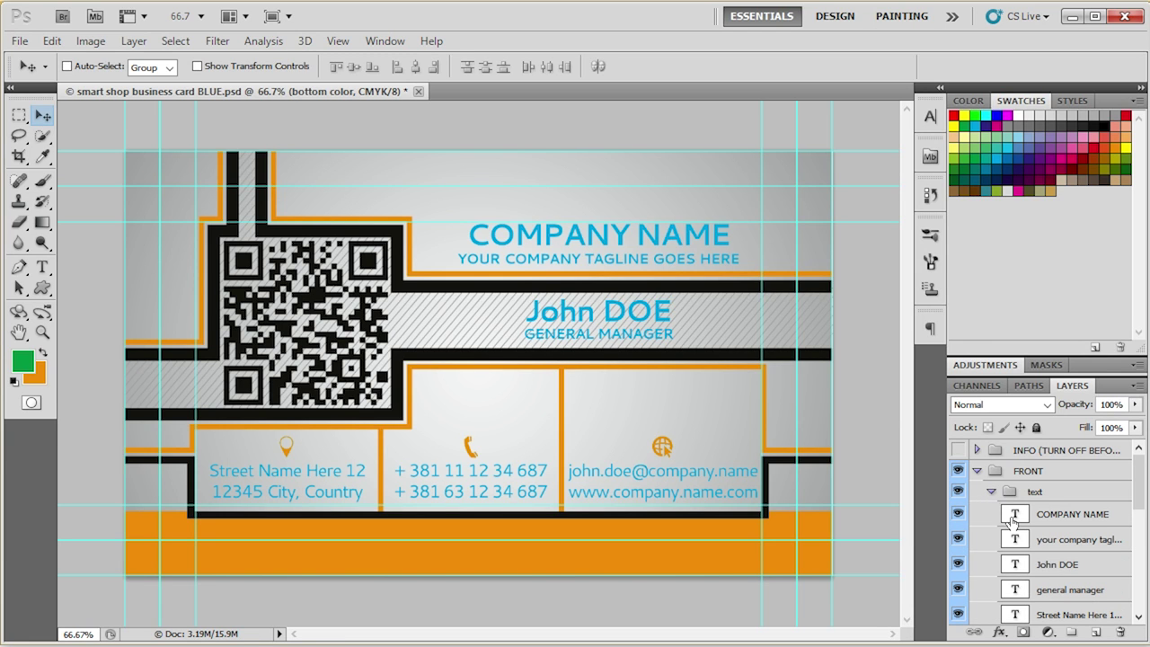
pyautogui.click(1014, 520)
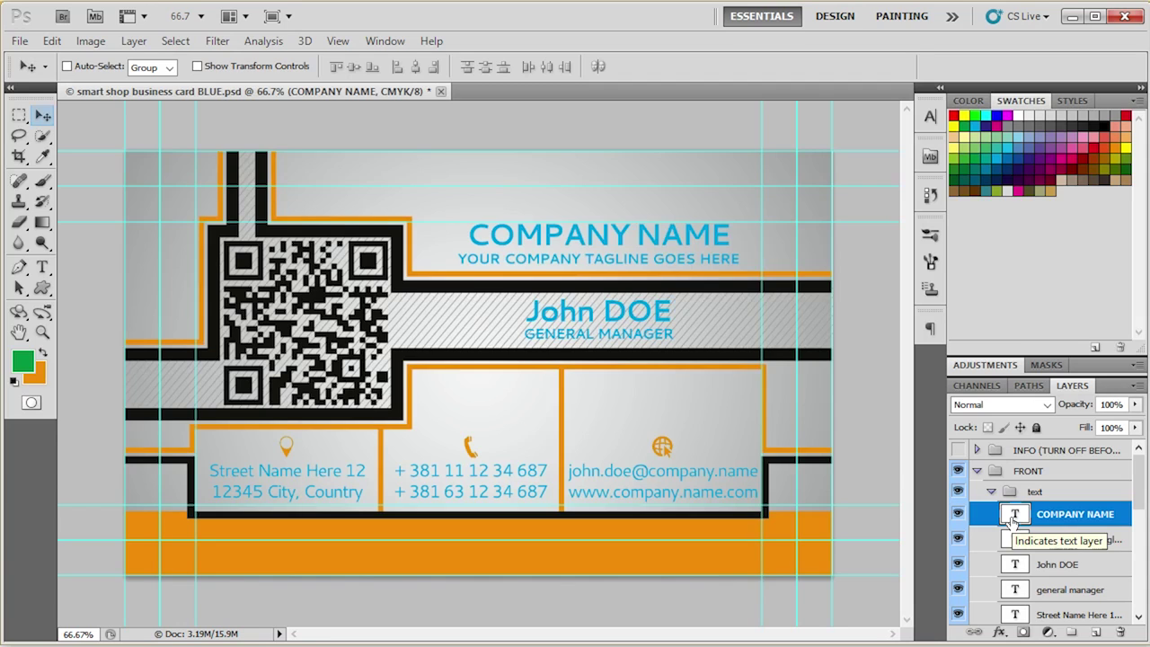
pyautogui.click(1014, 538)
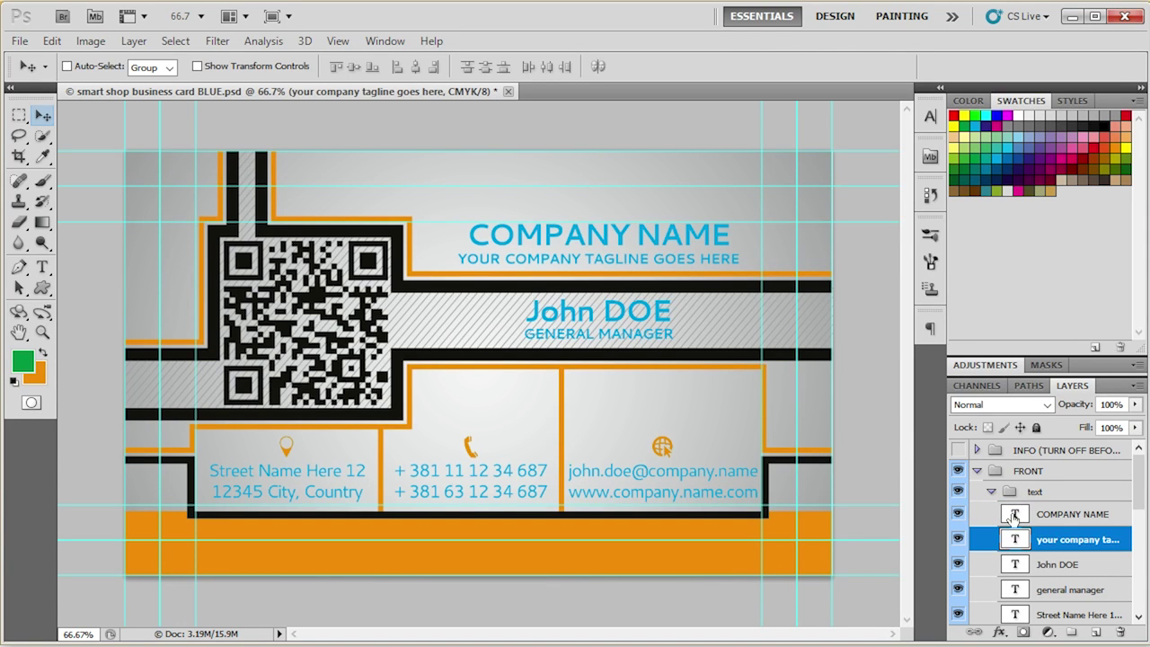
pyautogui.click(1016, 515)
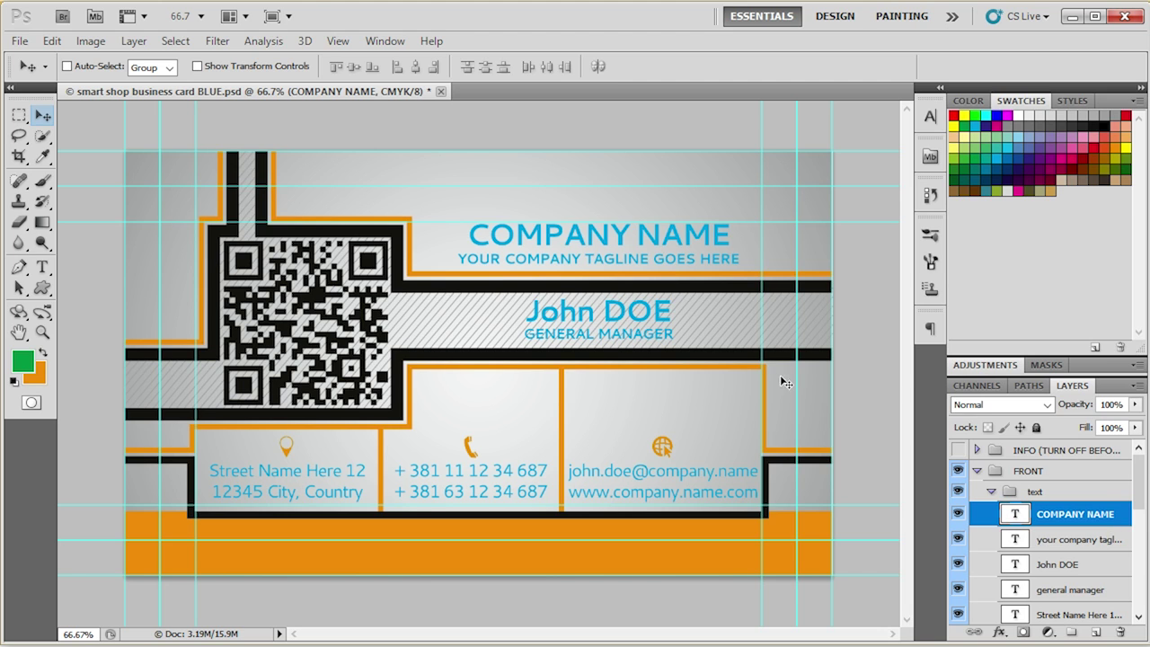
pyautogui.click(1018, 541)
pyautogui.click(1018, 561)
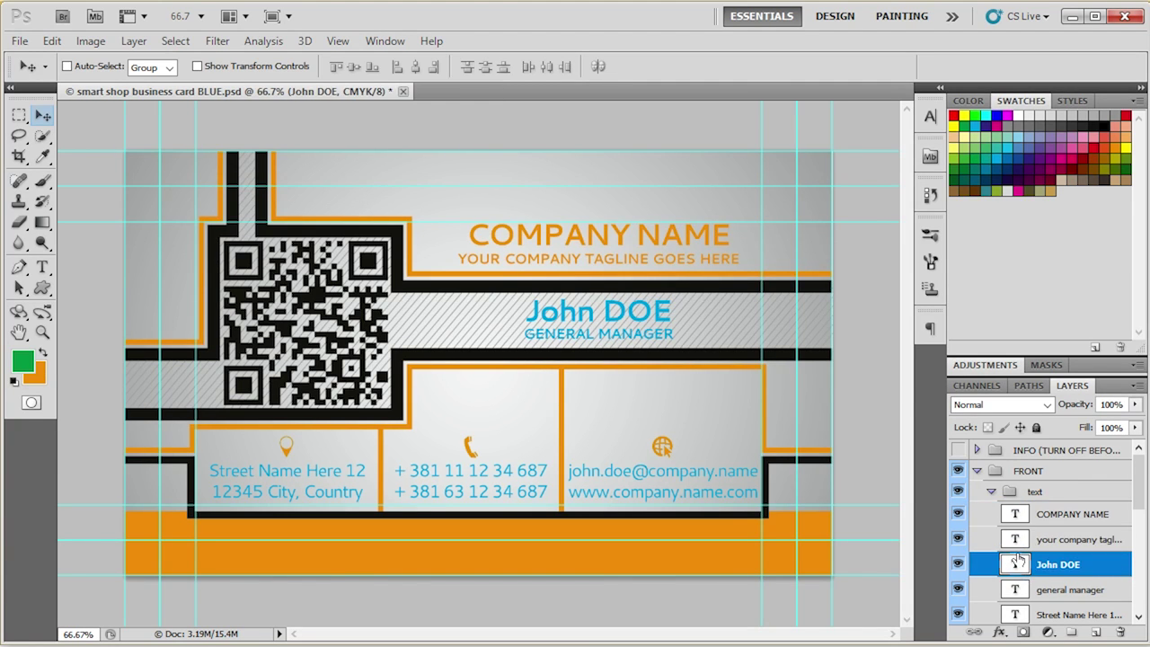
pyautogui.hotkey('ctrl', 'BackSpace')
pyautogui.click(1018, 589)
pyautogui.hotkey('ctrl', 'BackSpace')
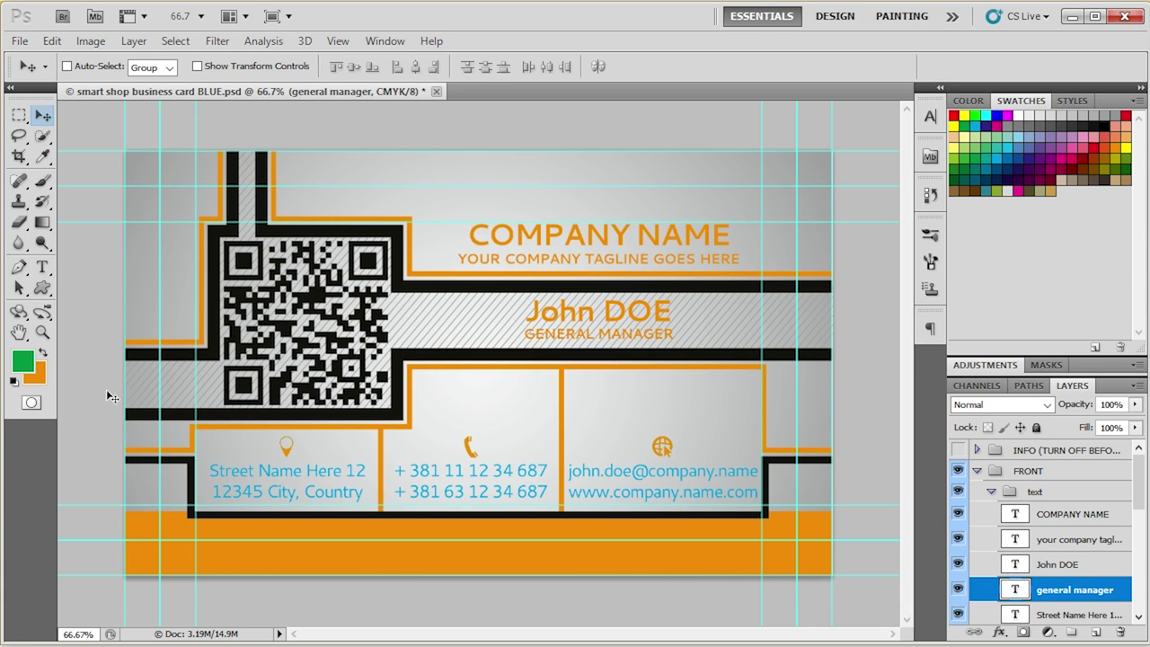
# Try the GENERAL MANAGER and John DOE text in green.
pyautogui.scroll(-2, 693, 529)
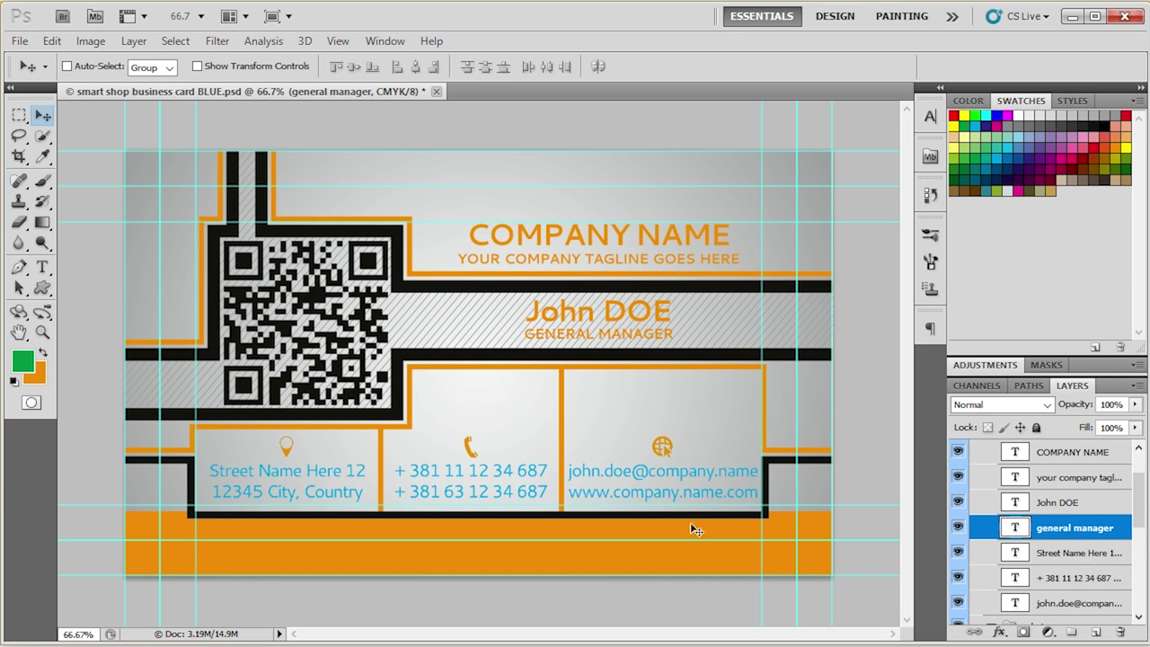
pyautogui.hotkey('ctrl', 'BackSpace')
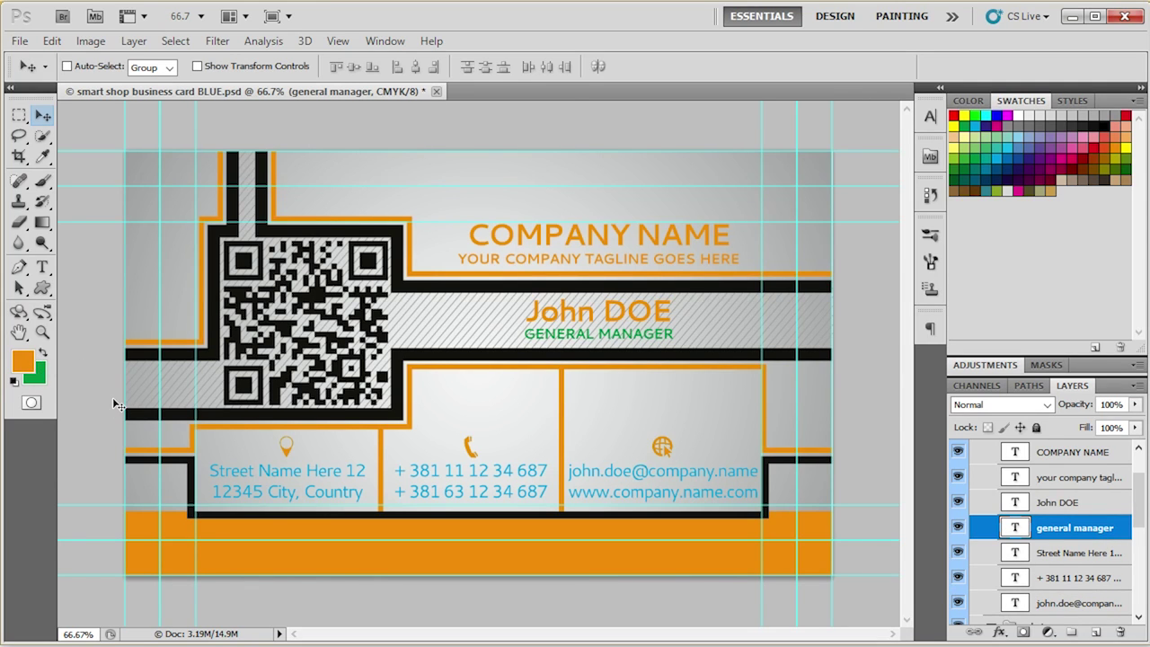
pyautogui.click(1017, 505)
pyautogui.hotkey('ctrl', 'BackSpace')
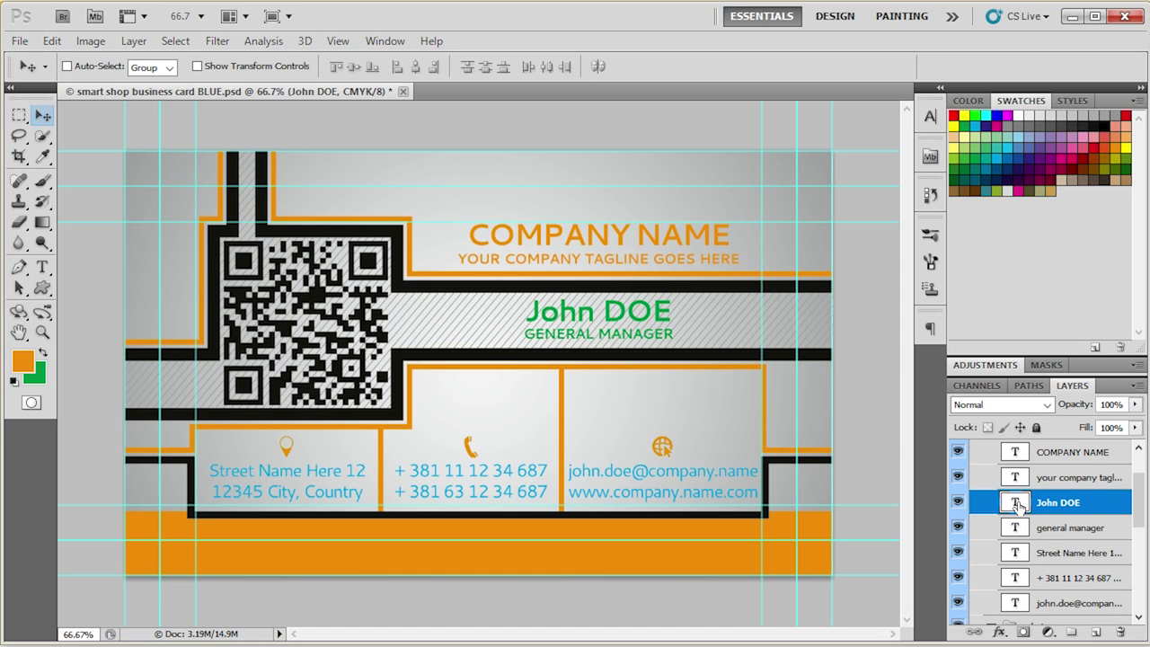
# Swap the working colours and turn John DOE and GENERAL MANAGER back to orange.
pyautogui.click(39, 356)
pyautogui.hotkey('ctrl', 'BackSpace')
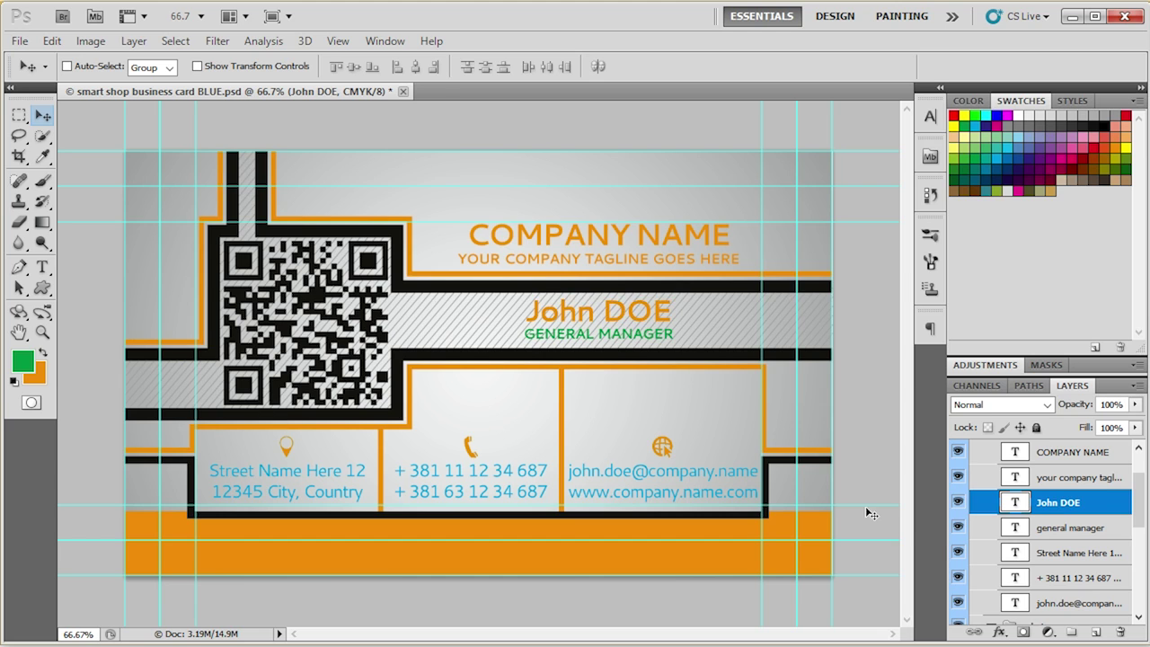
pyautogui.click(1015, 527)
pyautogui.hotkey('ctrl', 'BackSpace')
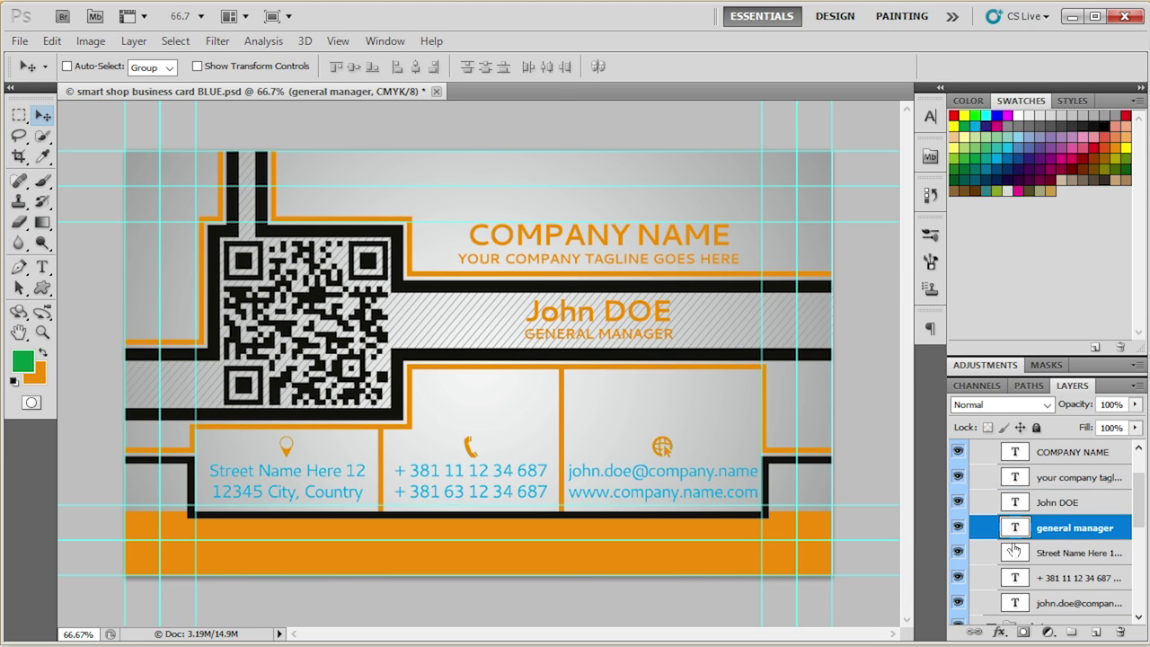
# Make the street address, phone numbers and e-mail/website text orange.
pyautogui.click(1014, 547)
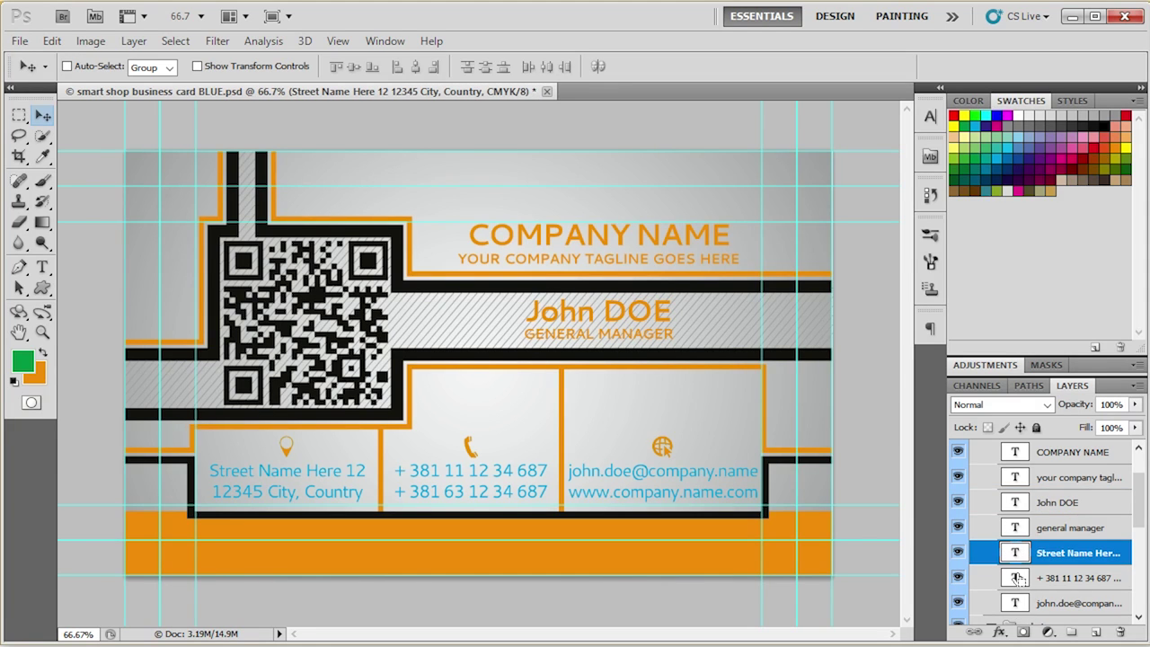
pyautogui.hotkey('ctrl', 'BackSpace')
pyautogui.click(1016, 578)
pyautogui.click(1016, 601)
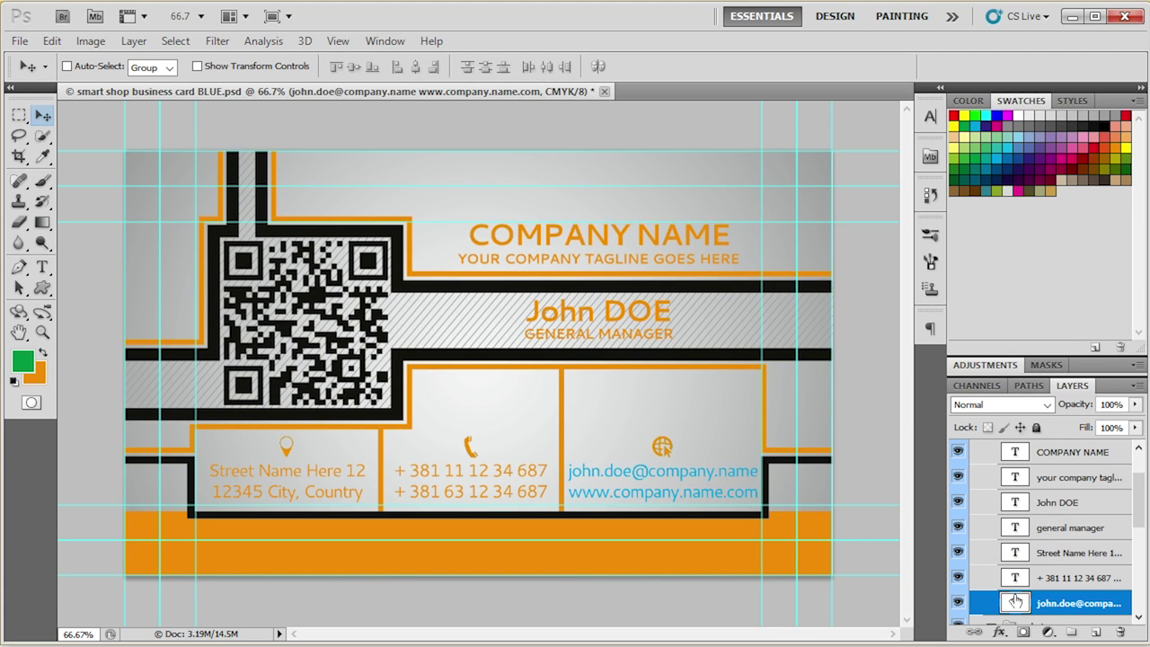
pyautogui.hotkey('ctrl', 'BackSpace')
pyautogui.scroll(3, 1034, 564)
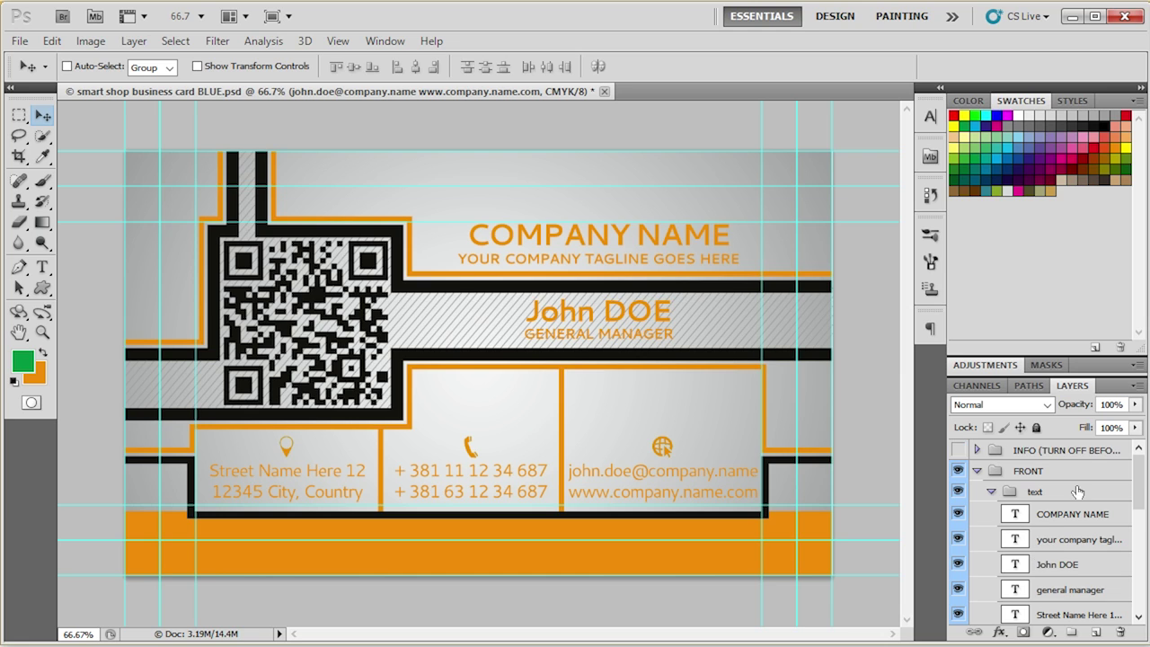
pyautogui.click(1051, 518)
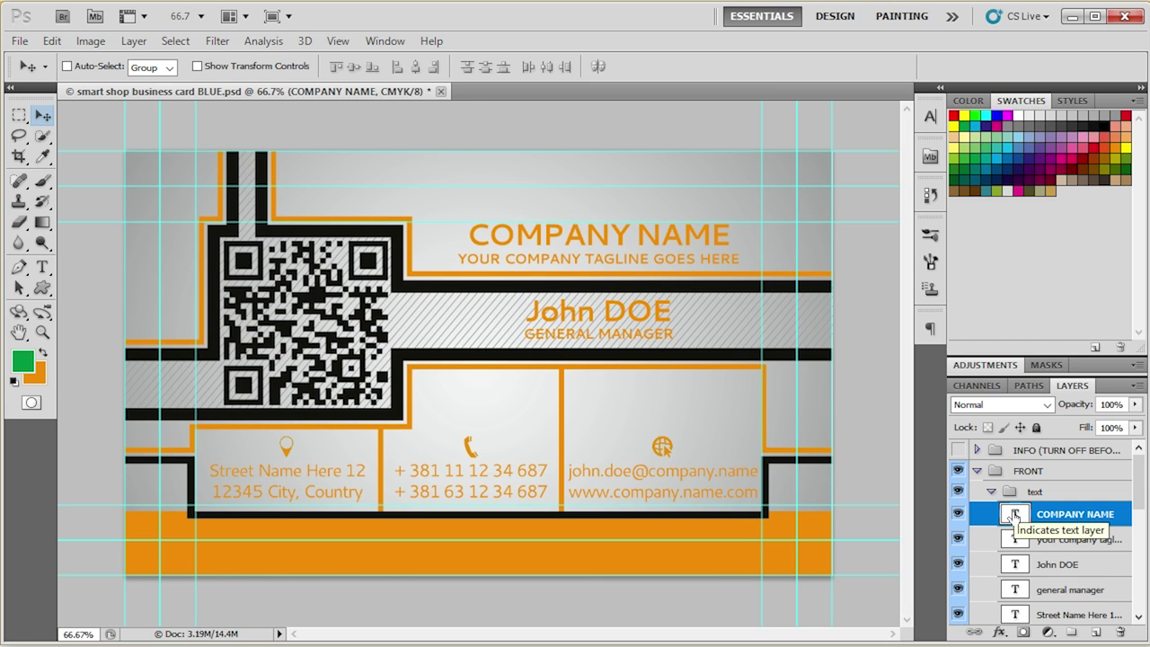
pyautogui.doubleClick(1015, 514)
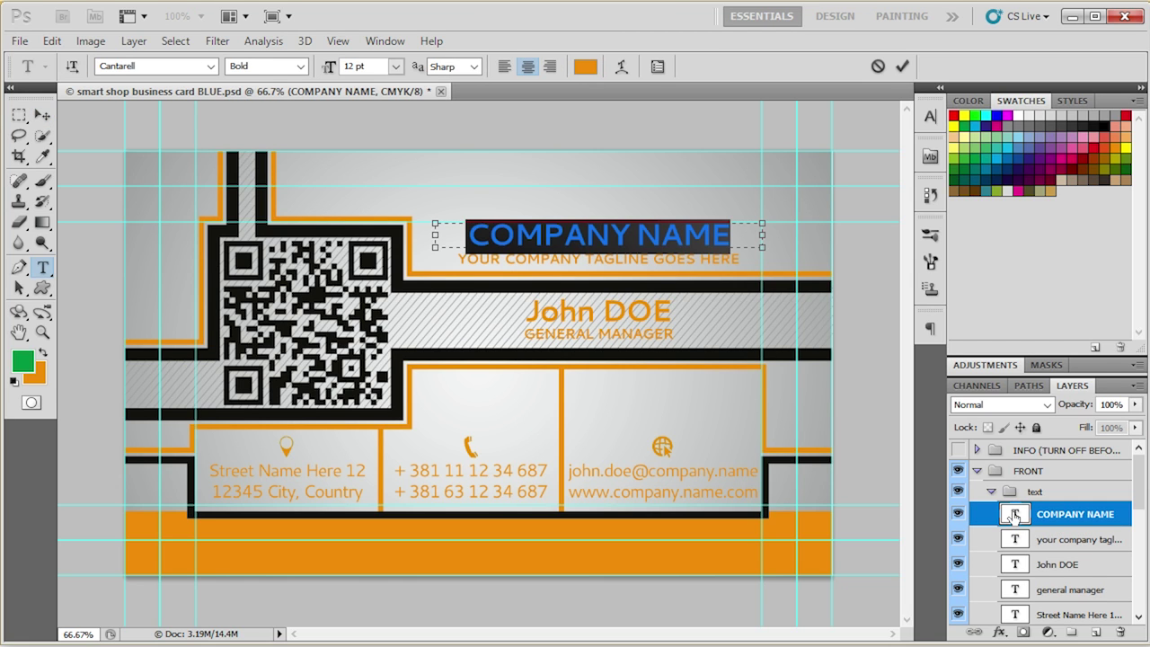
pyautogui.write('Smart ')
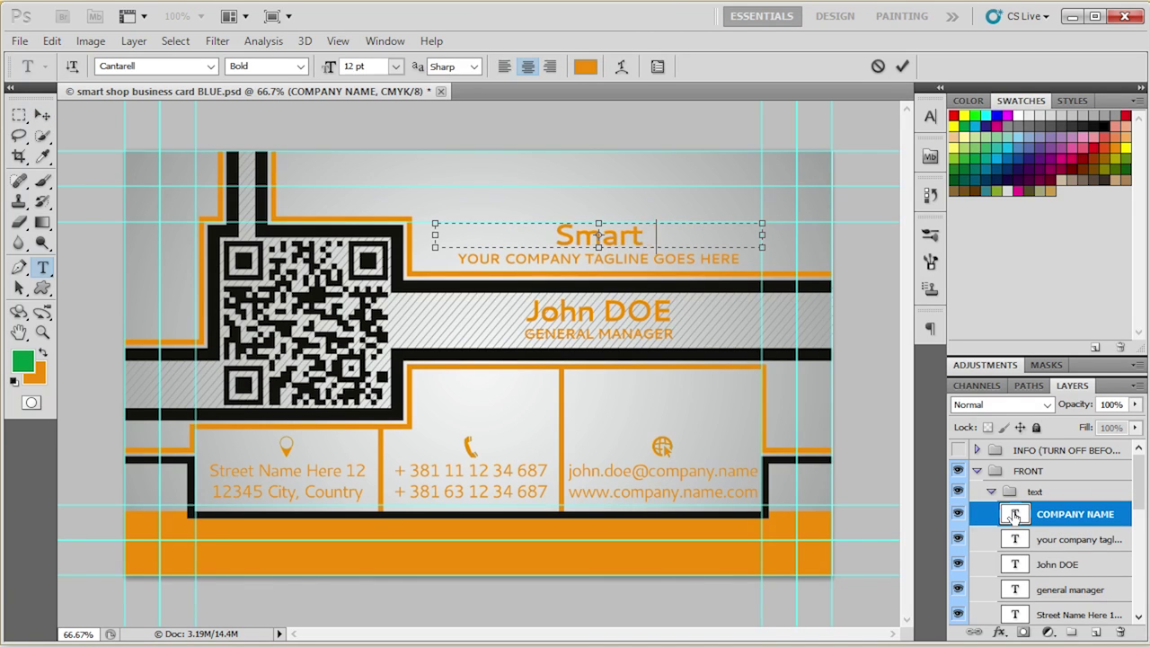
pyautogui.write('Shop')
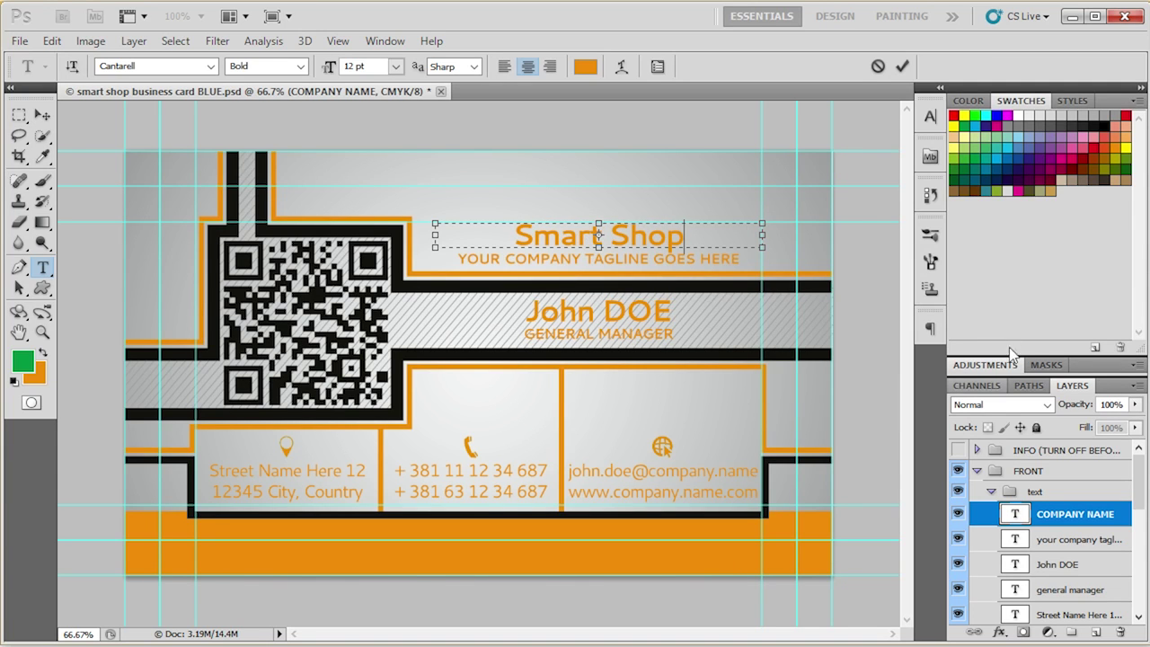
pyautogui.click(902, 67)
pyautogui.press('v')
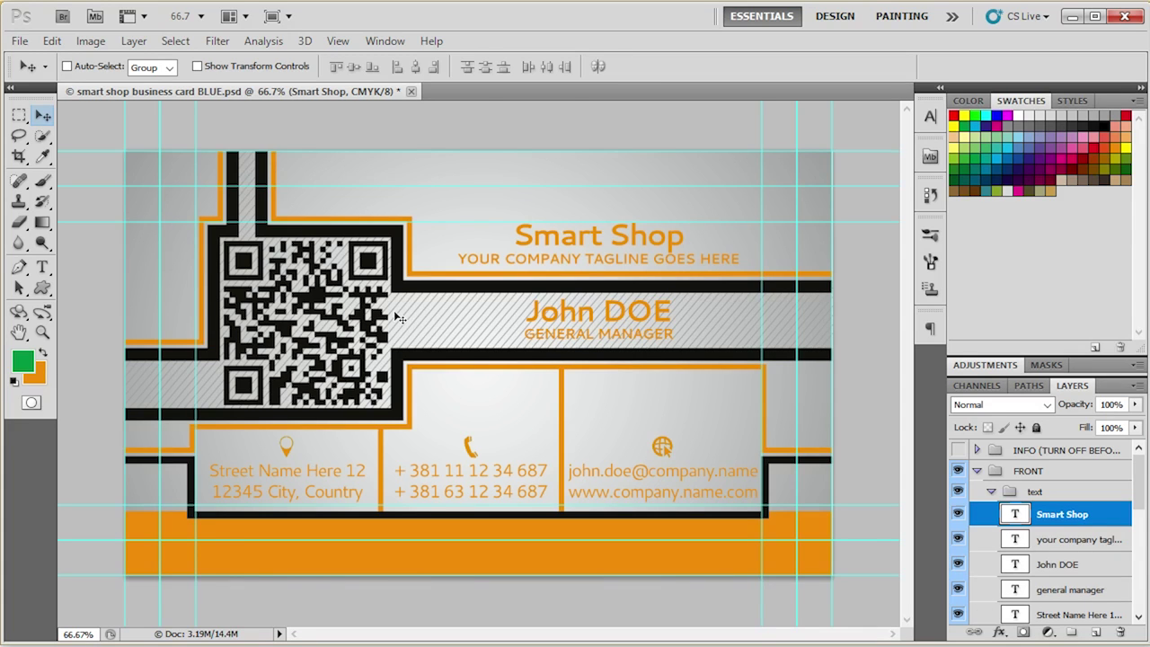
pyautogui.press('t')
pyautogui.click(460, 258)
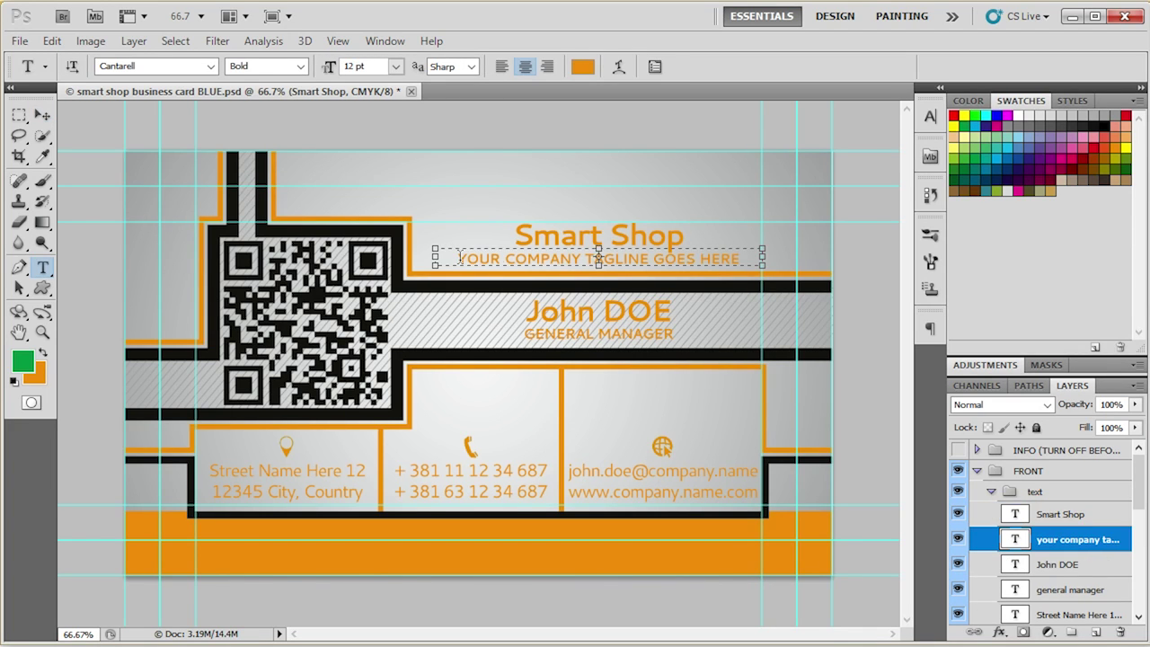
pyautogui.moveTo(460, 258); pyautogui.dragTo(740, 260)
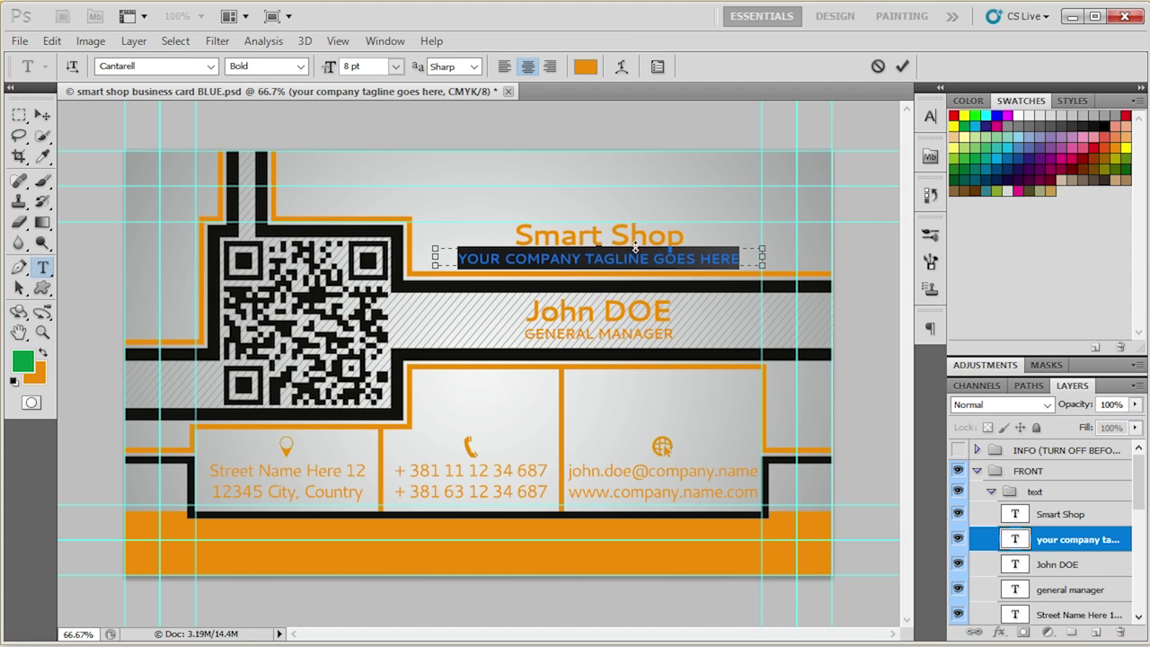
pyautogui.tripleClick(592, 261)
pyautogui.click(903, 65)
pyautogui.click(43, 116)
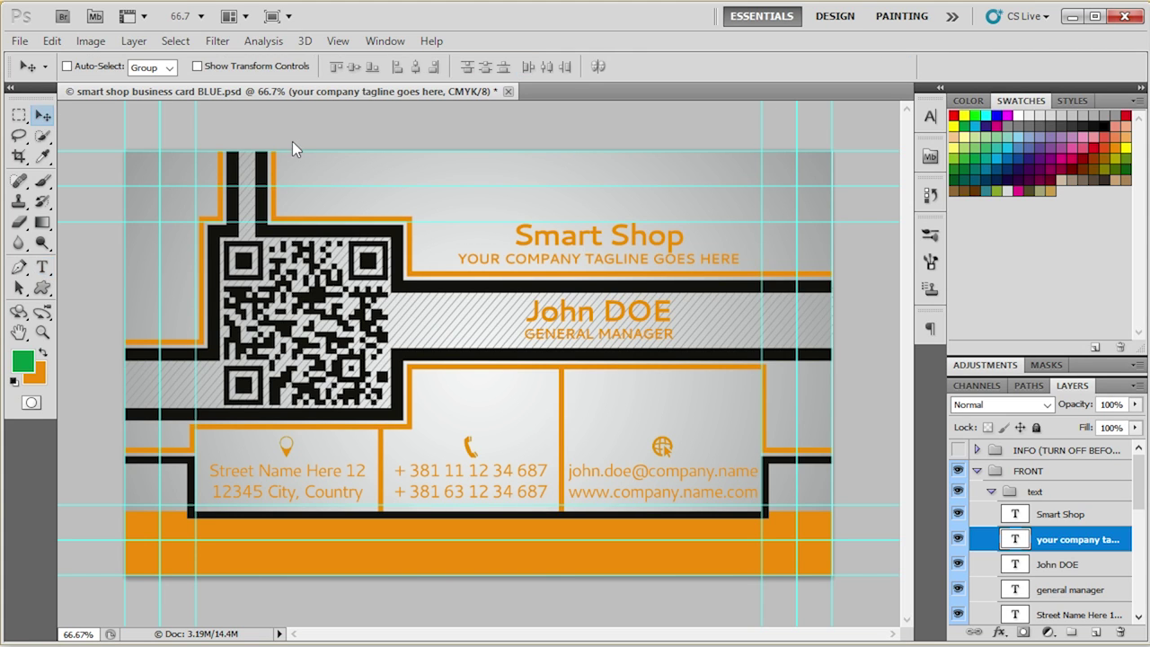
pyautogui.click(978, 474)
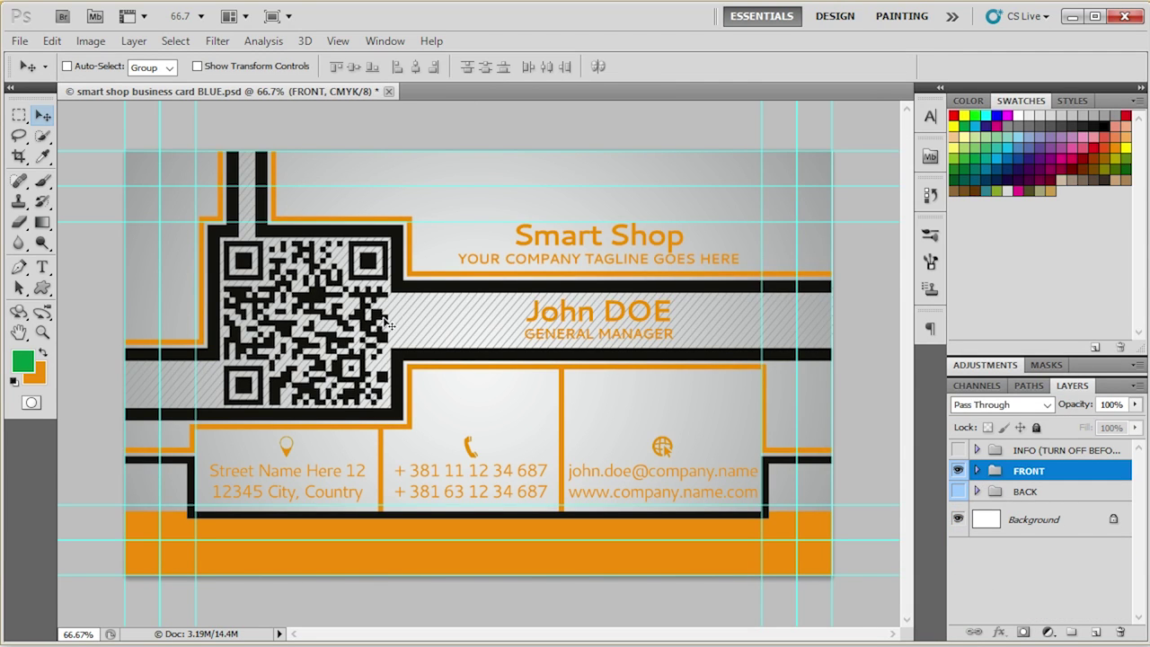
# Open the contents of the BLACK smart object in the QR Code group, keeping its layers.
pyautogui.click(977, 471)
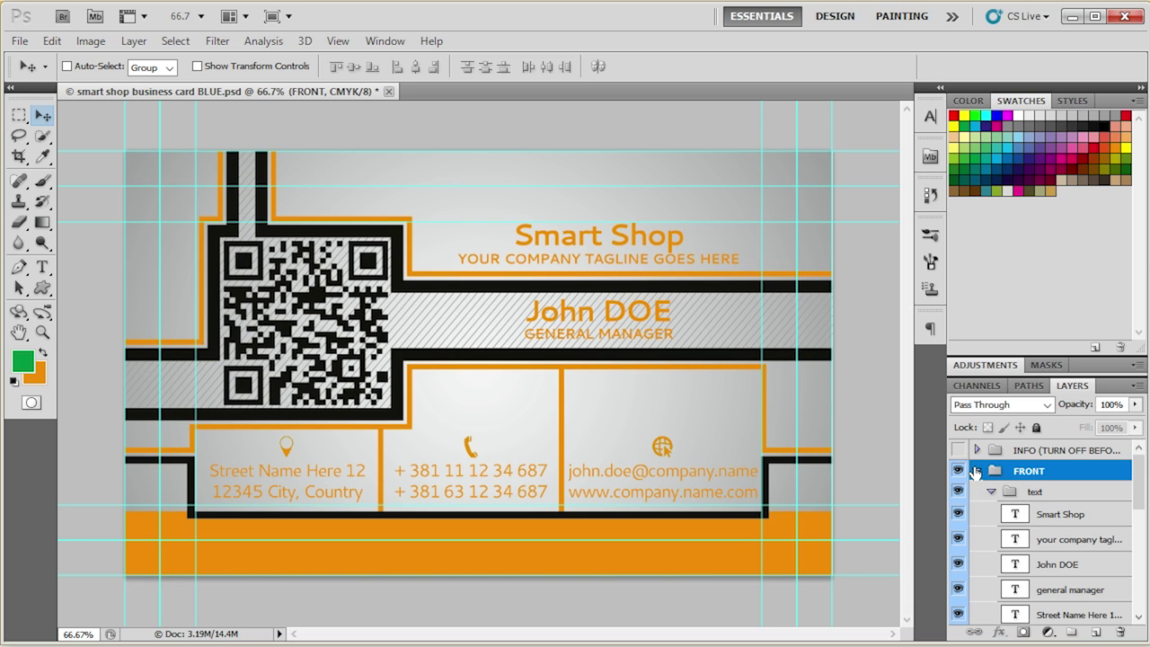
pyautogui.click(991, 493)
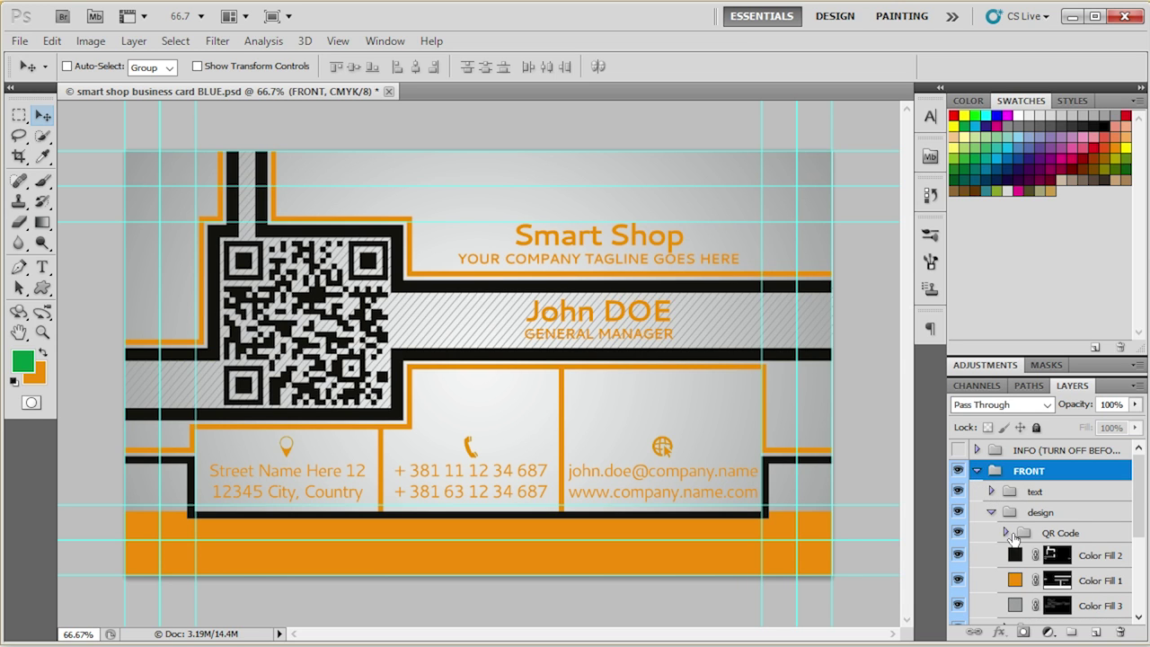
pyautogui.click(1006, 533)
pyautogui.click(1037, 563)
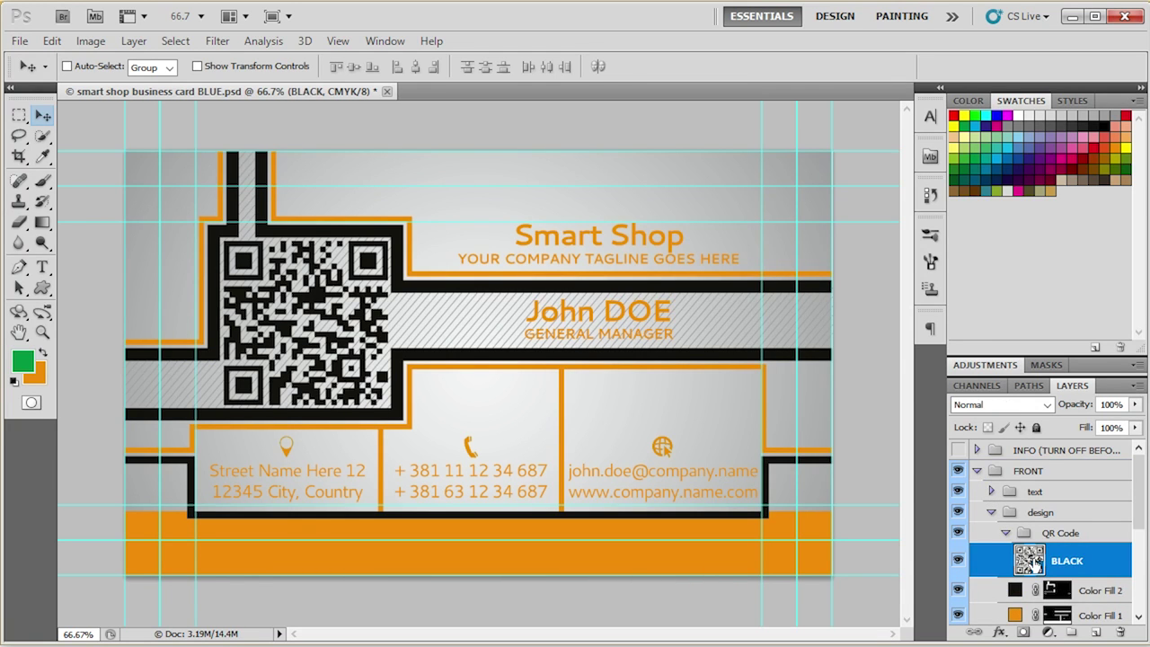
pyautogui.doubleClick(1032, 559)
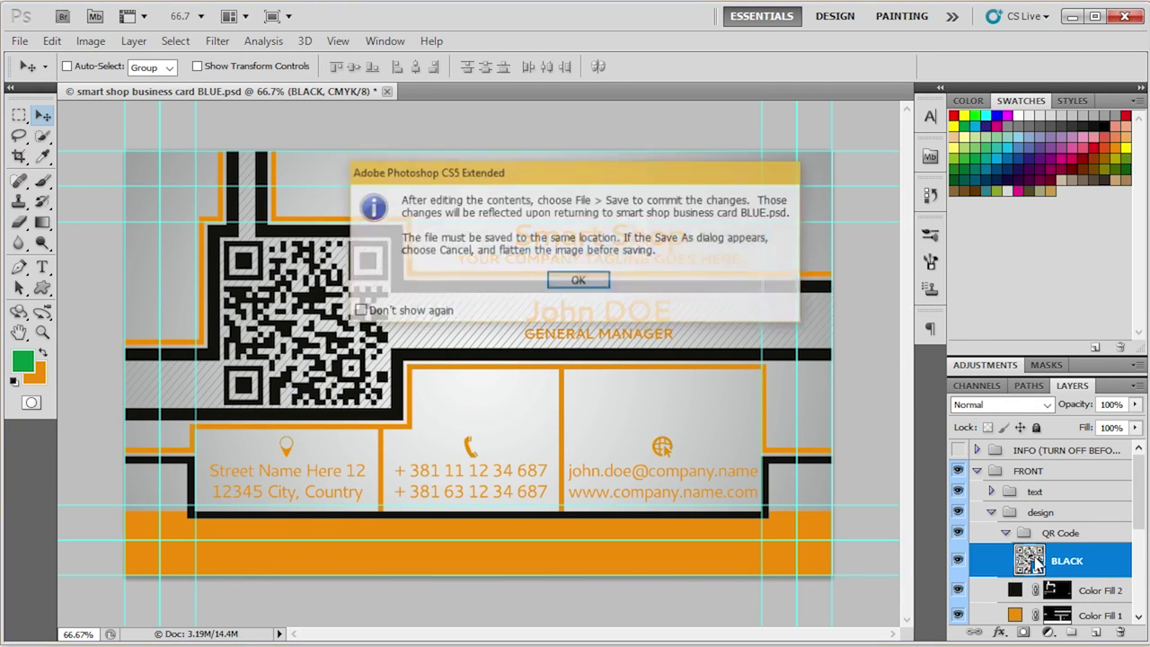
pyautogui.click(579, 281)
pyautogui.click(458, 267)
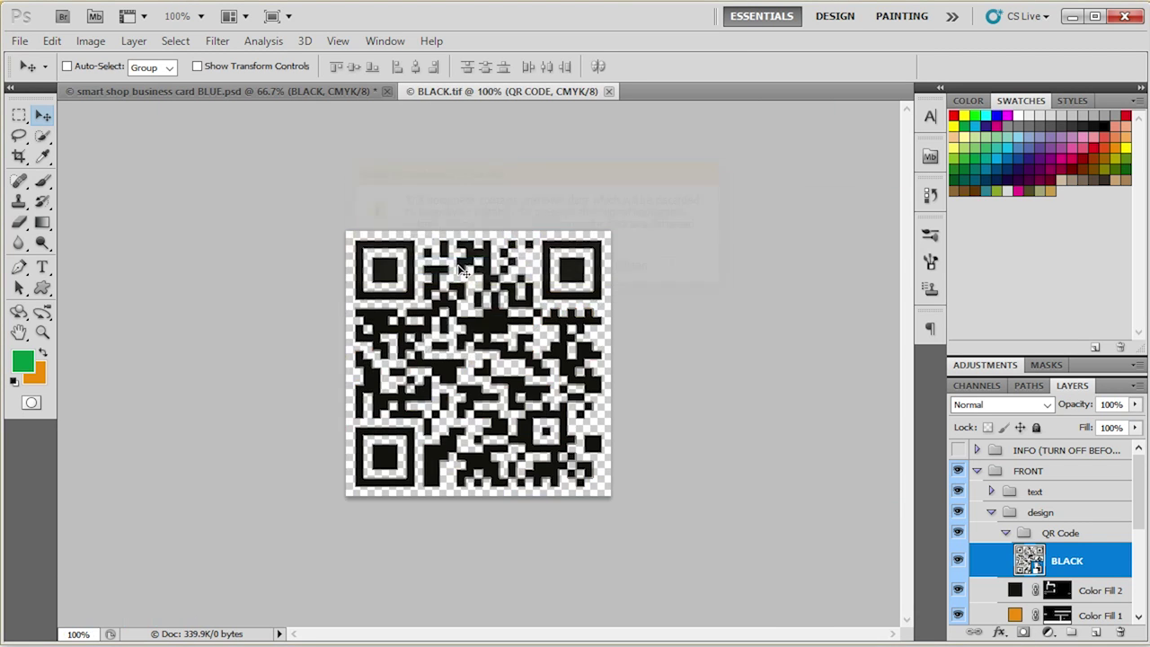
# Place the MY QR CODE artwork scaled down, hide the original QR CODE layer, then save and close.
pyautogui.click(20, 41)
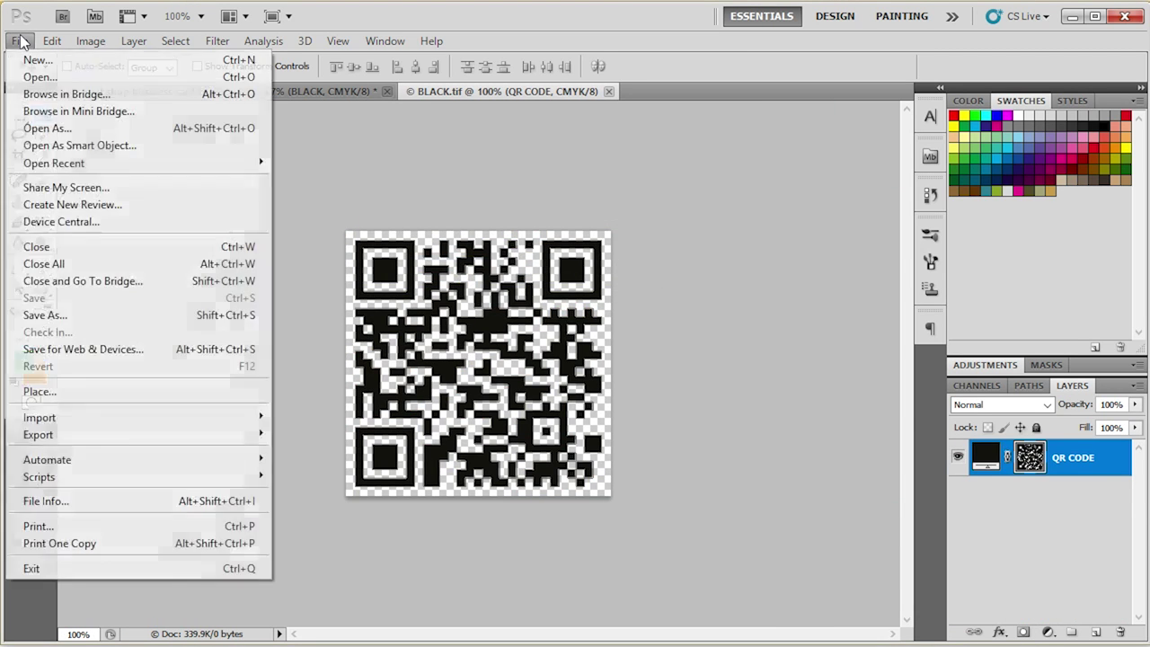
pyautogui.click(101, 396)
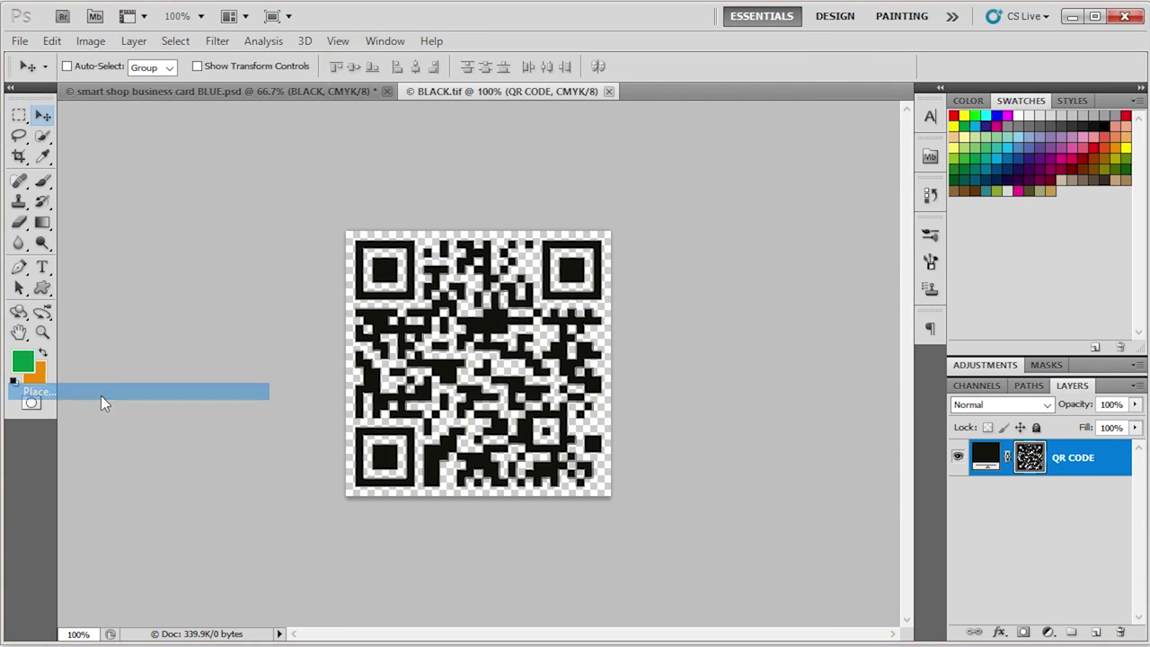
pyautogui.doubleClick(544, 167)
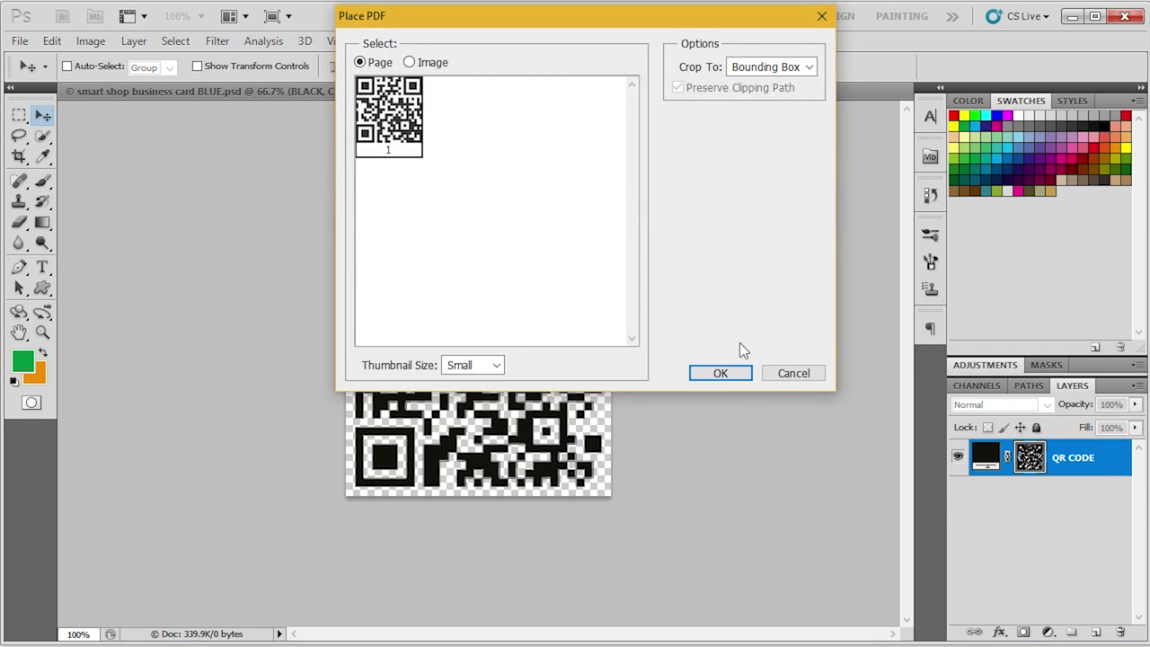
pyautogui.click(738, 374)
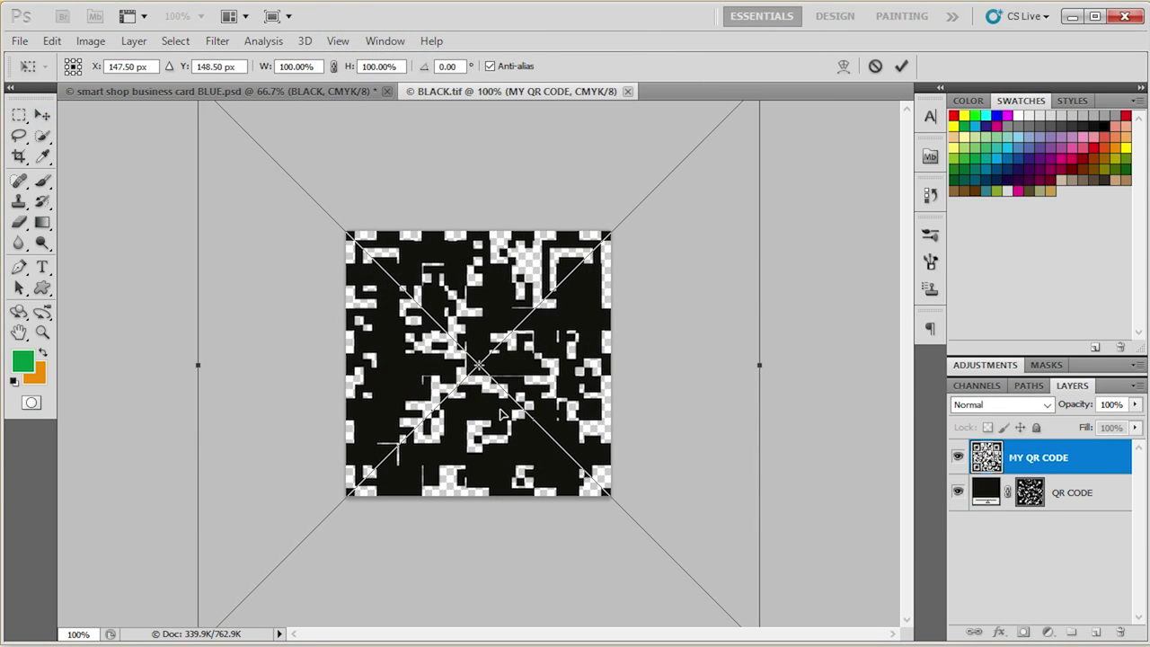
pyautogui.moveTo(654, 190); pyautogui.dragTo(562, 285)
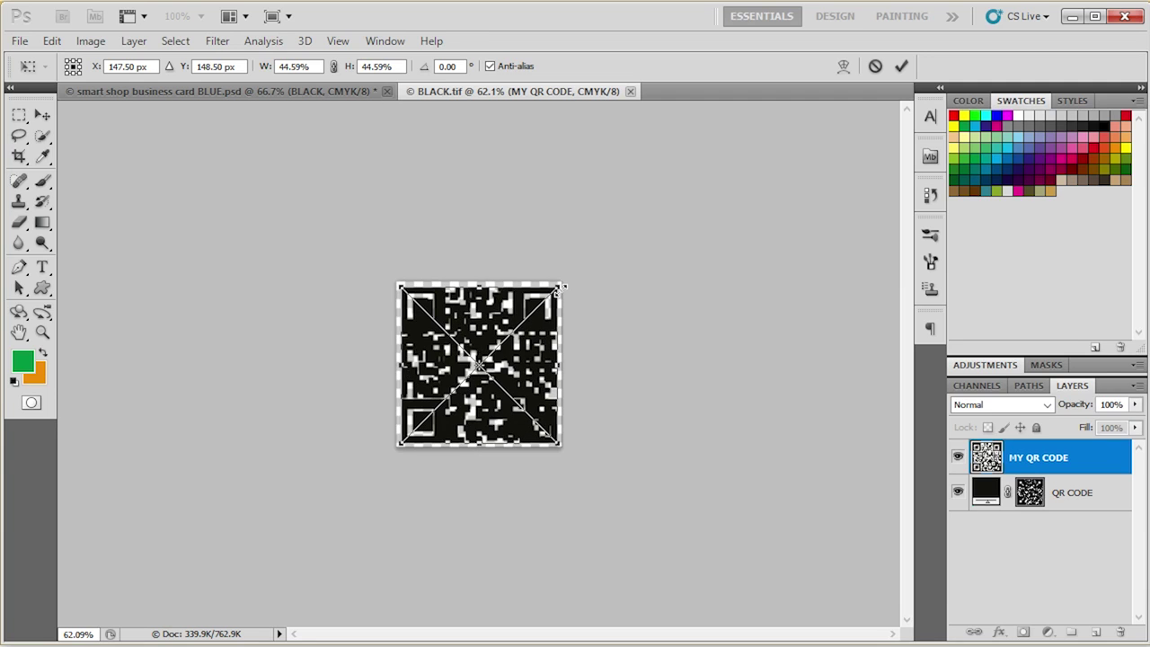
pyautogui.click(902, 67)
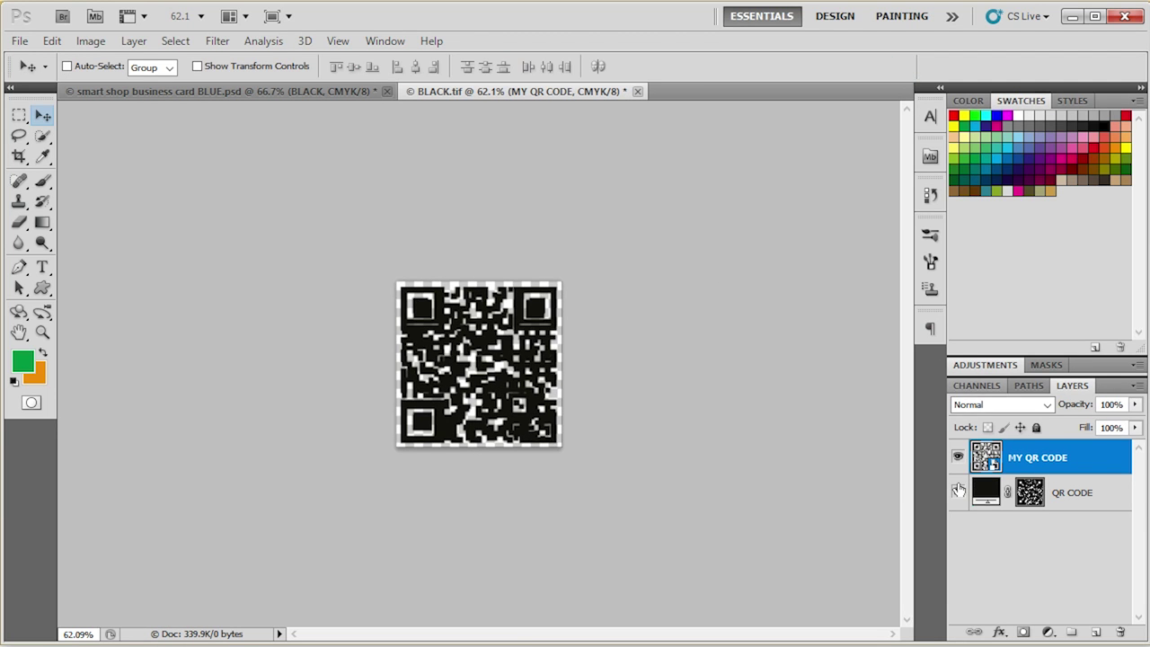
pyautogui.click(958, 490)
pyautogui.hotkey('ctrl', 's')
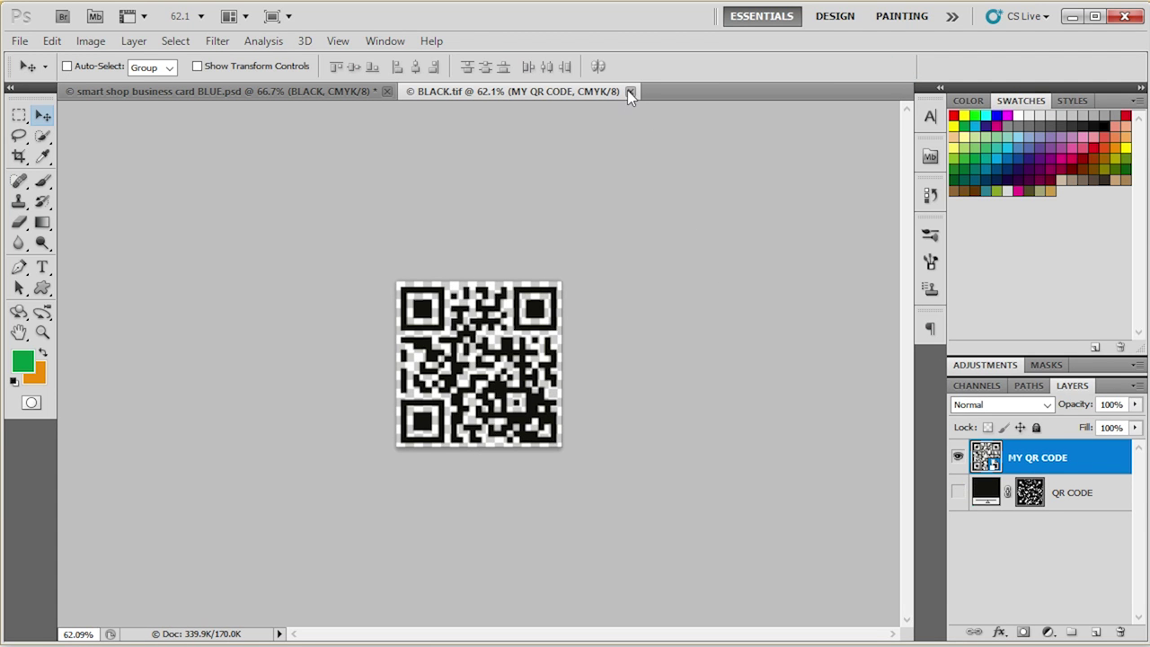
pyautogui.click(630, 91)
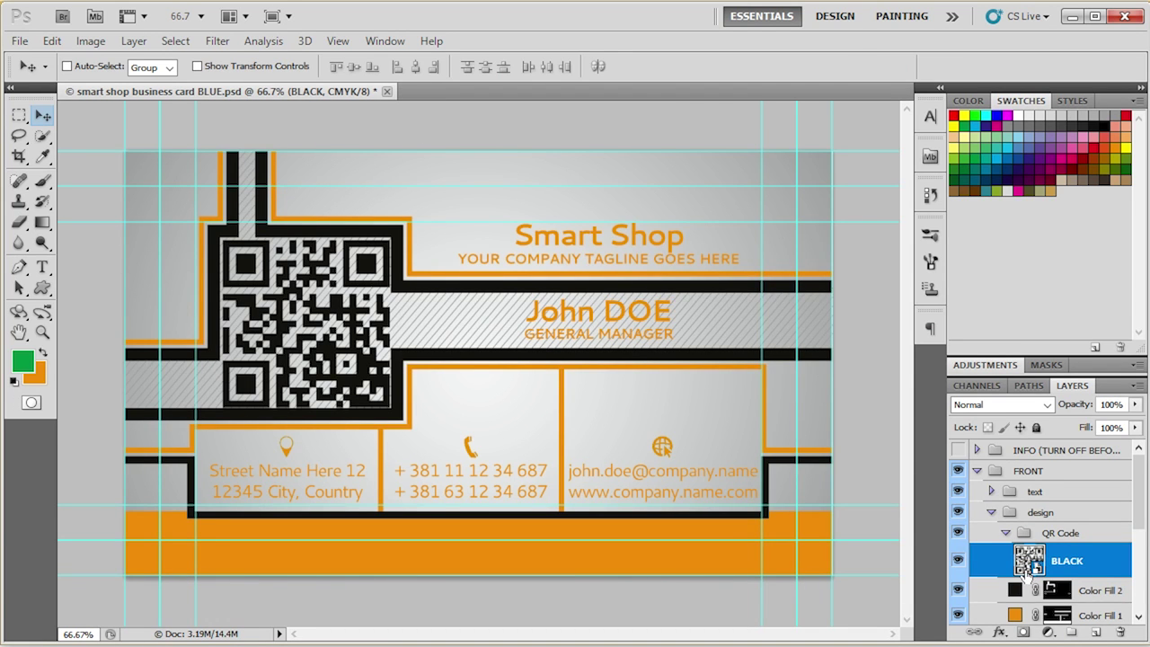
# Reopen the BLACK smart object and scale MY QR CODE down to 38.51%, then close it.
pyautogui.doubleClick(1026, 571)
pyautogui.click(595, 284)
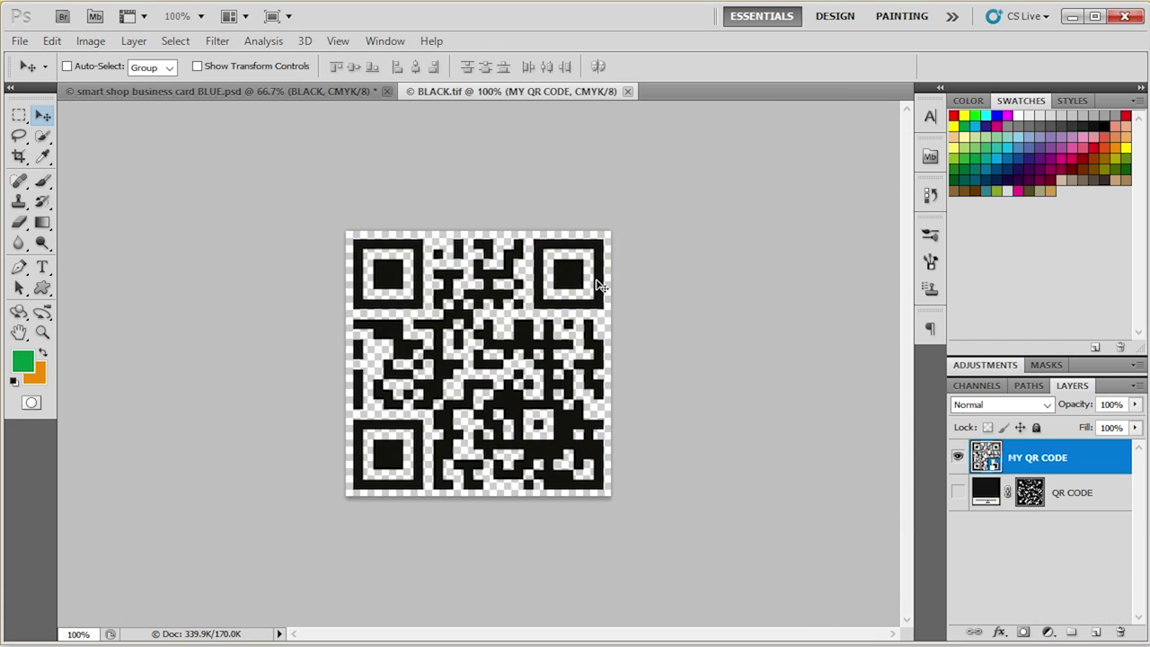
pyautogui.hotkey('ctrl', 't')
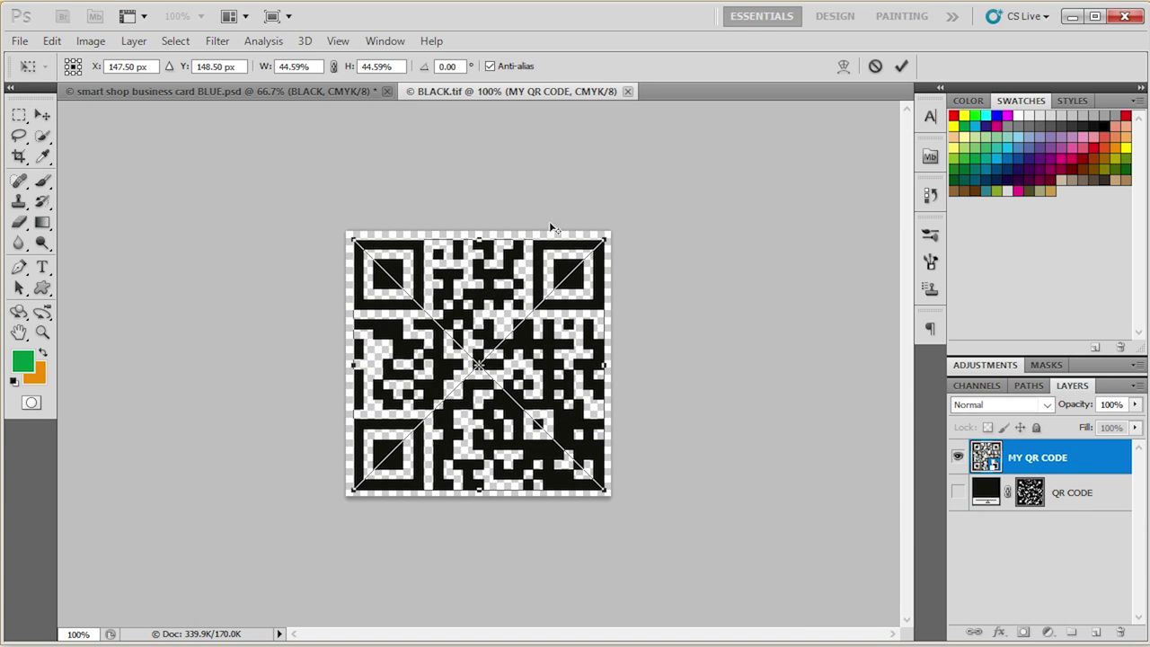
pyautogui.moveTo(604, 239); pyautogui.dragTo(587, 257)
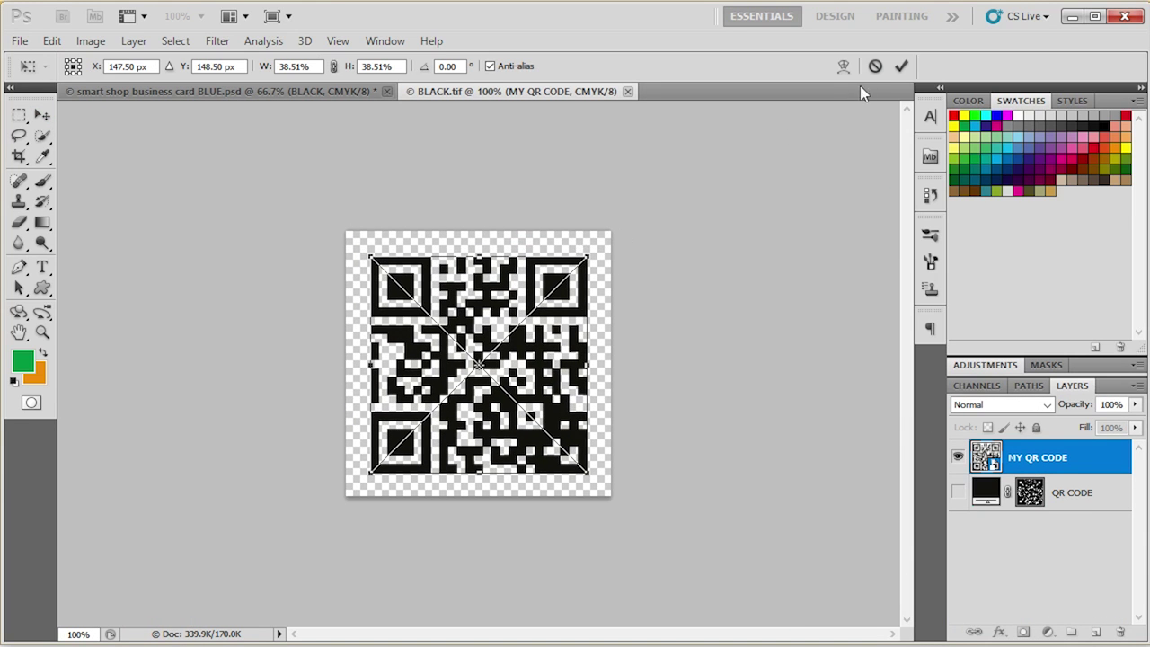
pyautogui.click(902, 66)
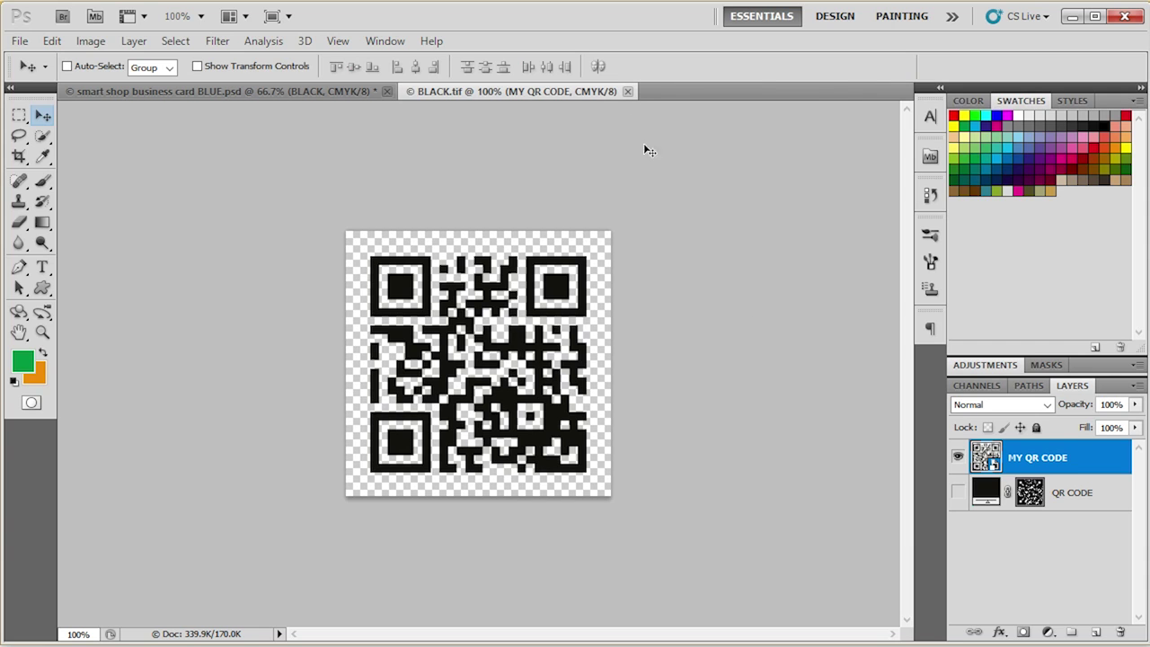
pyautogui.click(628, 91)
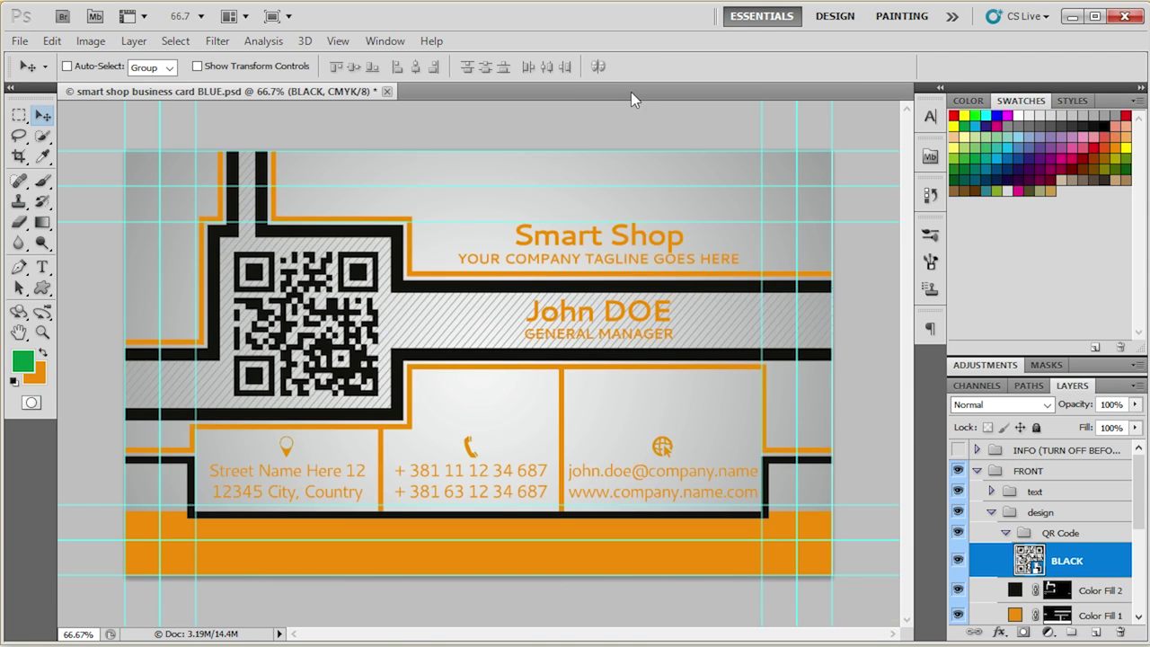
# In the BLACK smart object, trash the MY QR CODE layer and make QR CODE visible again.
pyautogui.doubleClick(1030, 561)
pyautogui.click(579, 281)
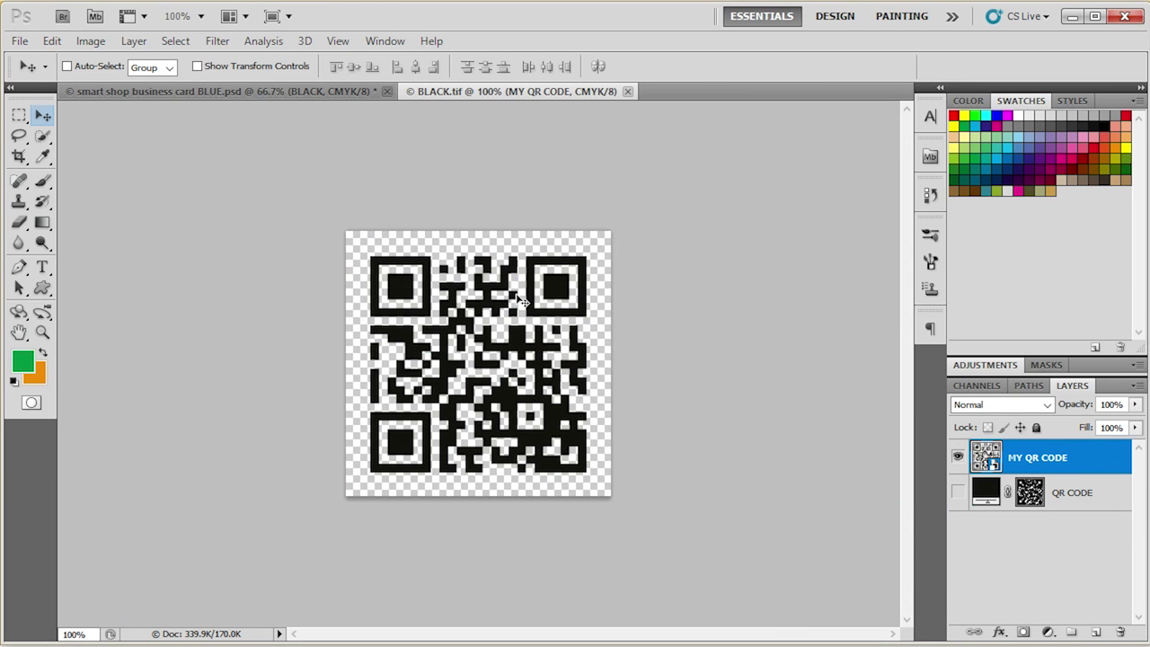
pyautogui.click(1020, 485)
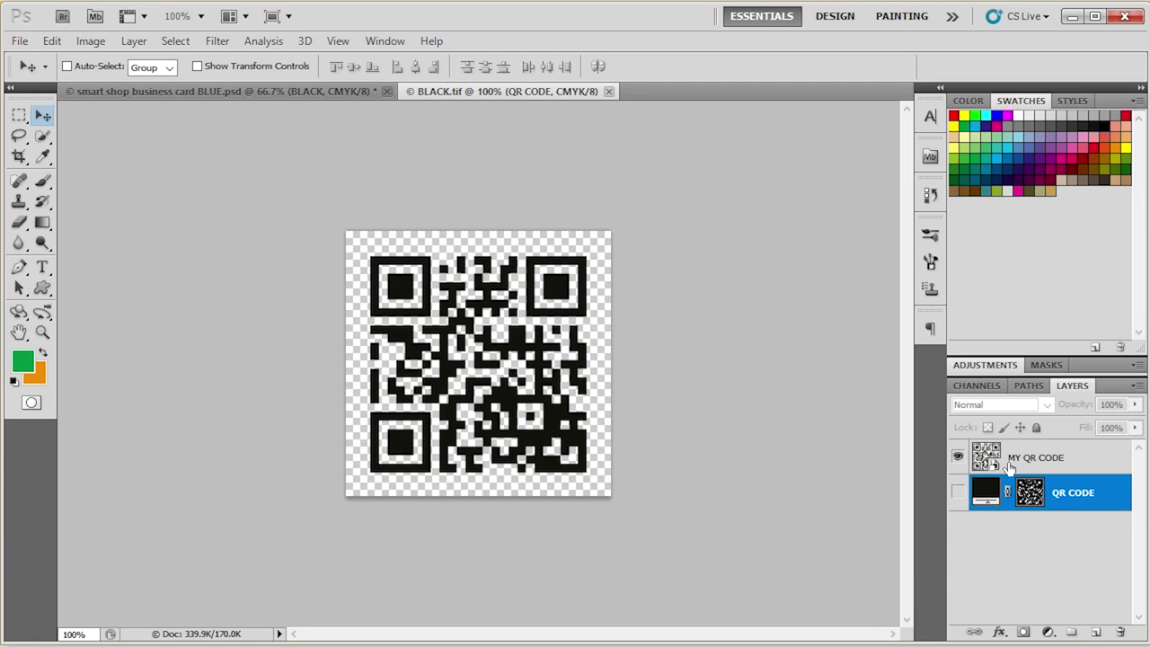
pyautogui.moveTo(1008, 466); pyautogui.dragTo(1123, 636)
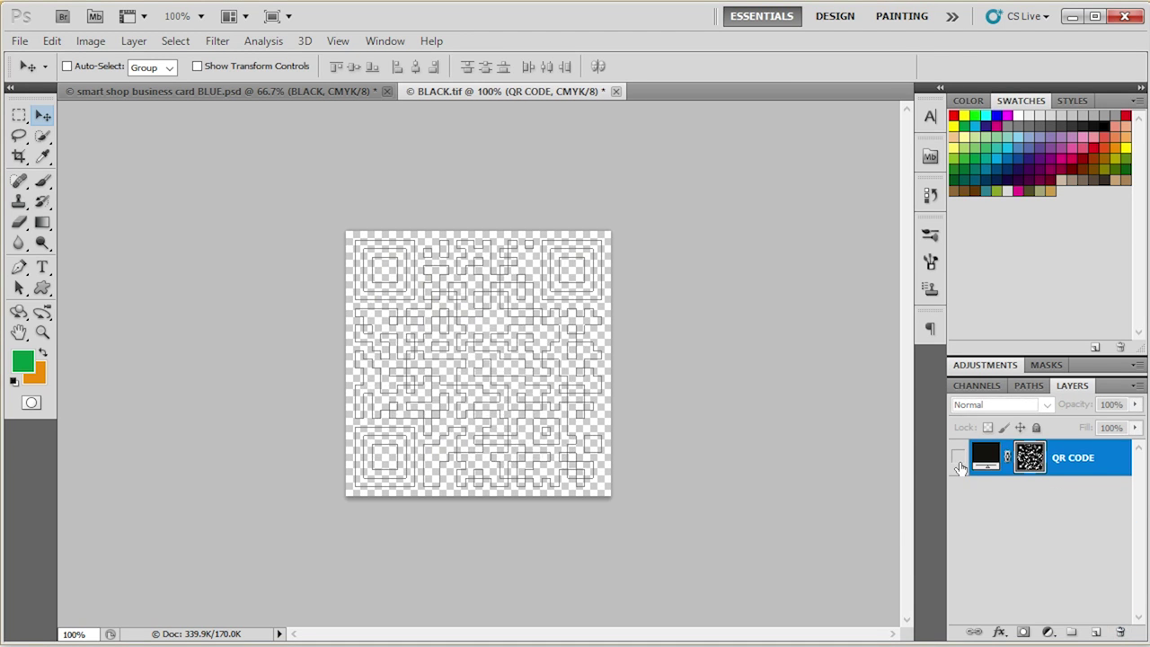
pyautogui.click(958, 458)
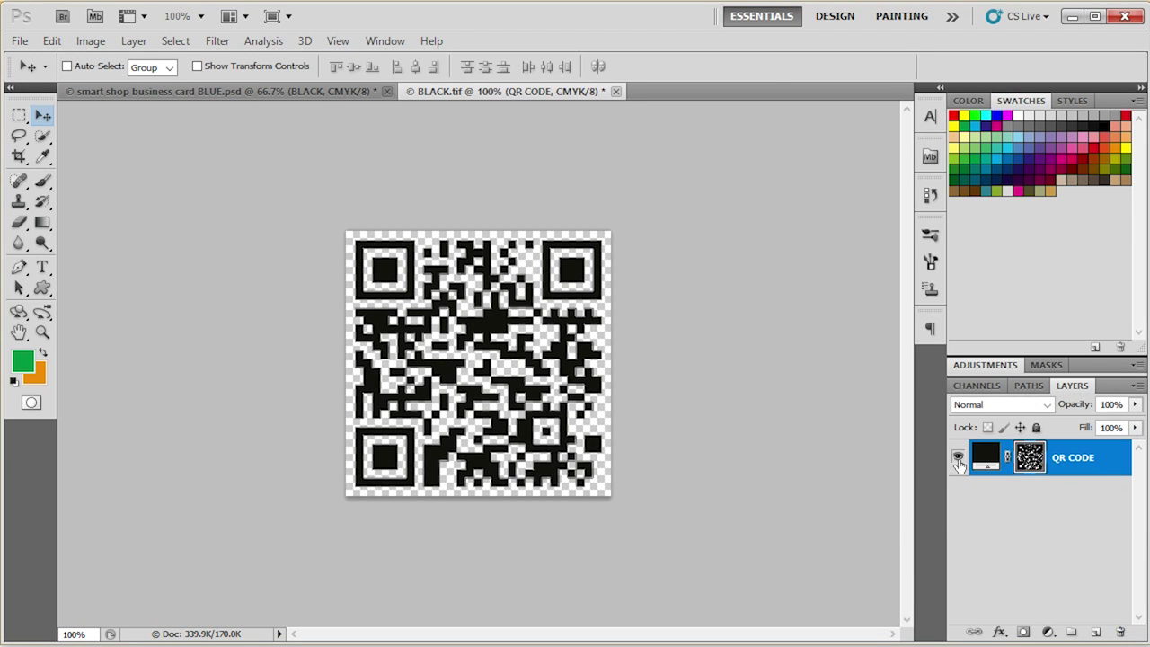
pyautogui.click(610, 92)
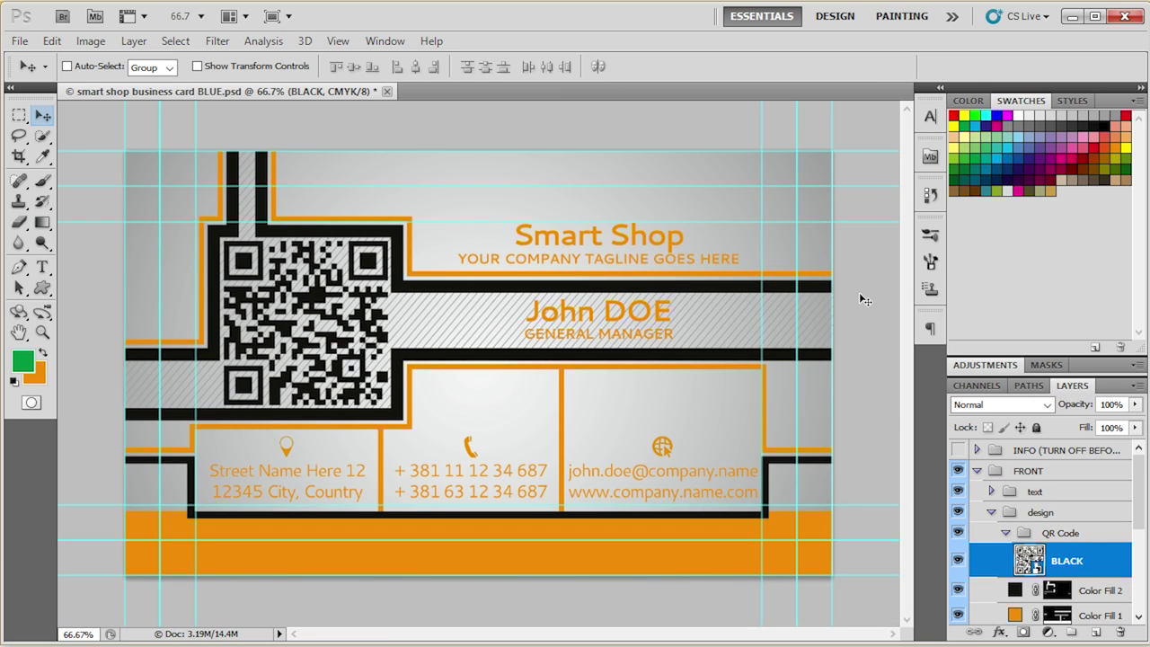